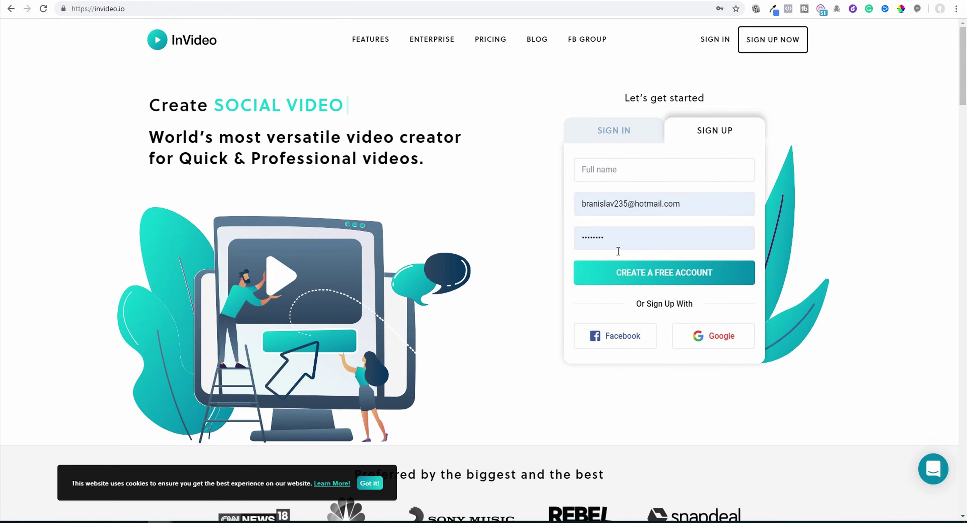
- Sign in to the existing InVideo account to reach the project-start options
left_click(624, 131)
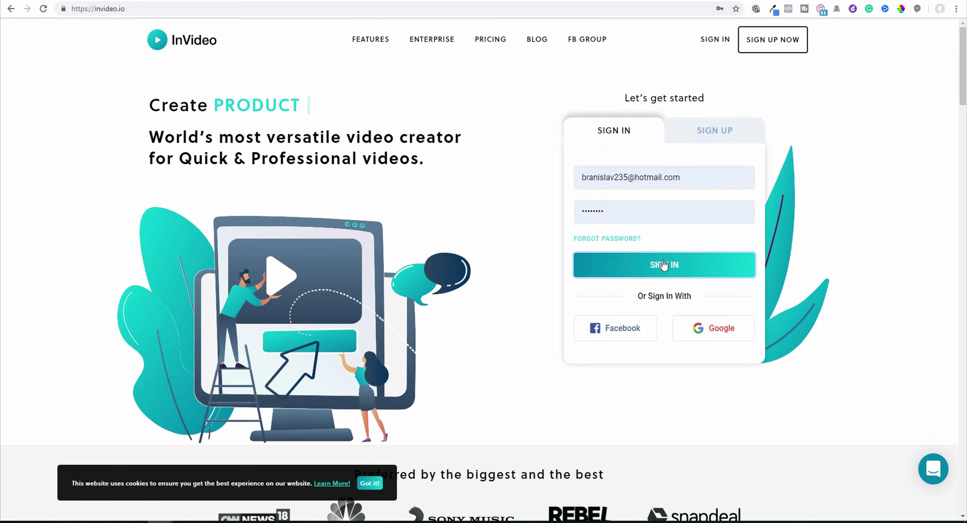
left_click(664, 264)
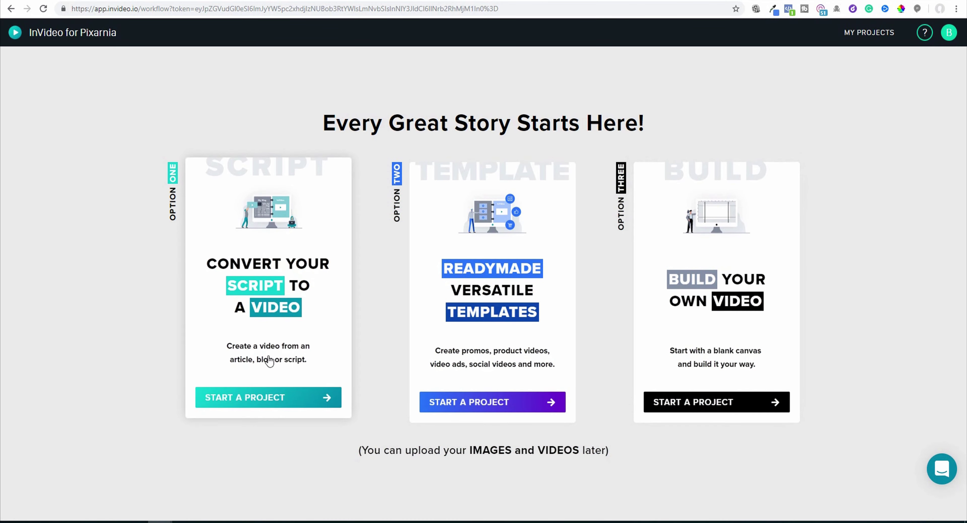
- Start a new project filtered to Horizontal templates and begin from the Valor template
left_click(270, 395)
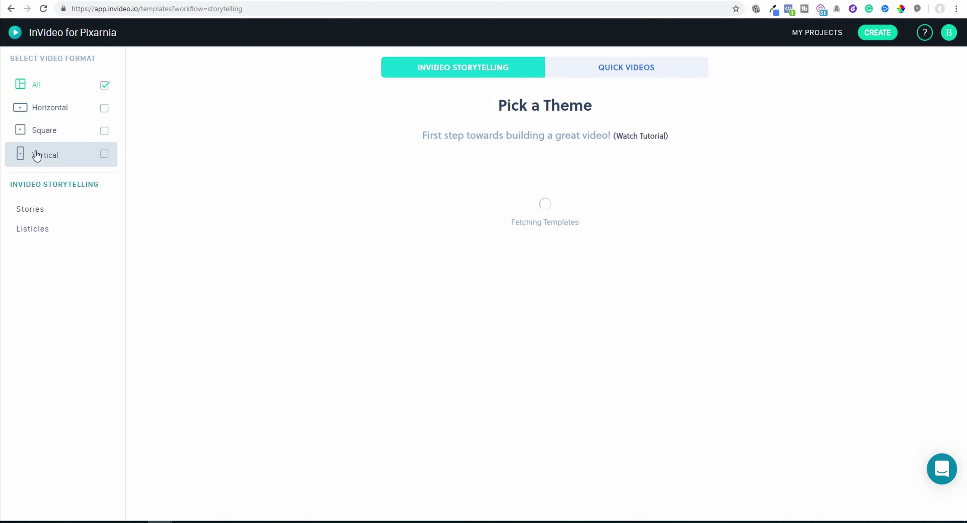
left_click(105, 109)
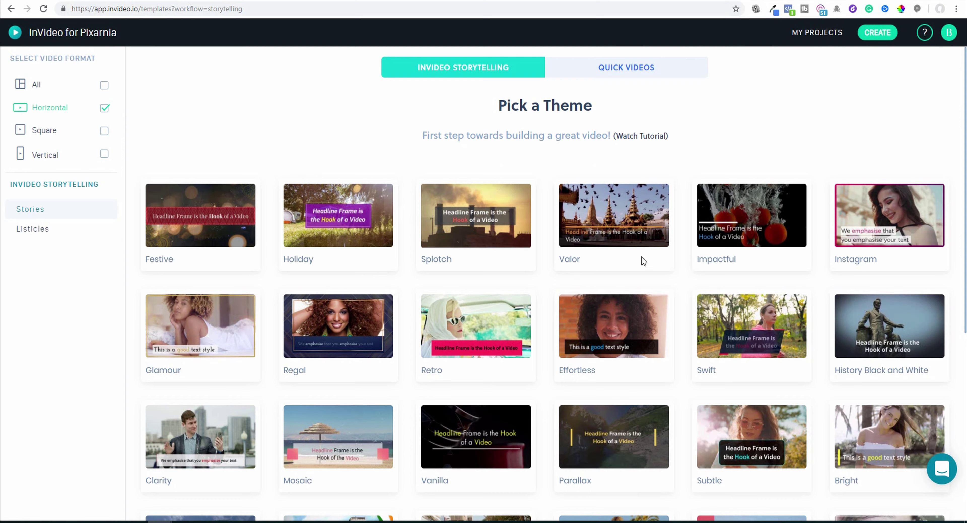
left_click(621, 223)
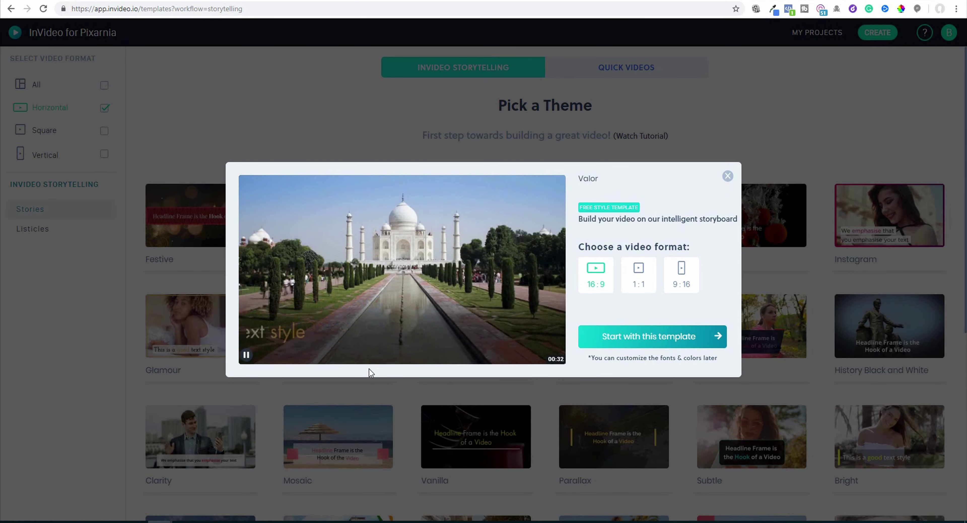
left_click(626, 342)
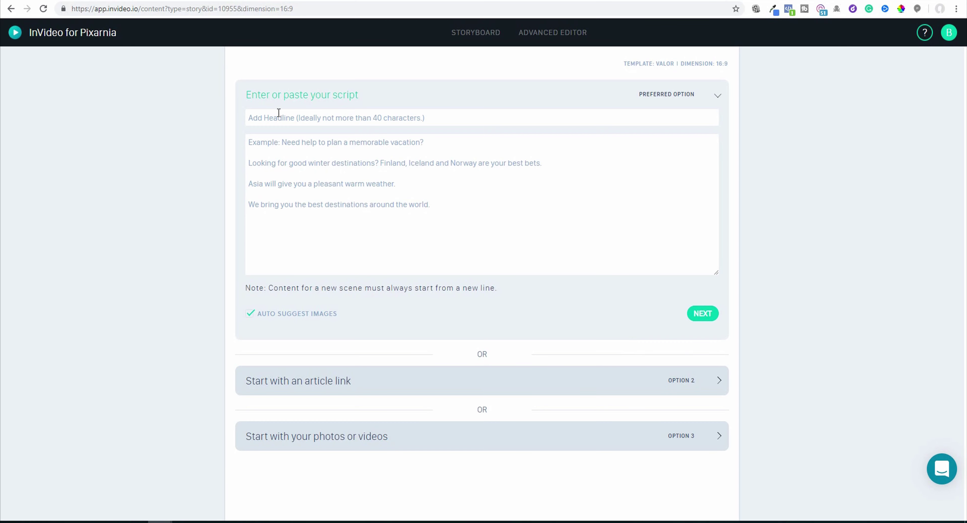
- Enter the headline 'Take a break, go for beautiful holiday', correcting its typos
left_click(437, 119)
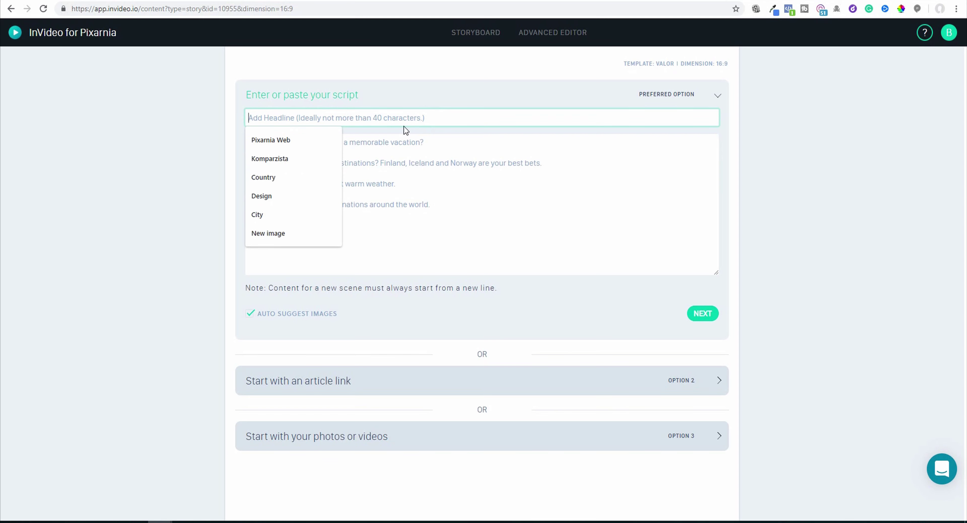
type("Take")
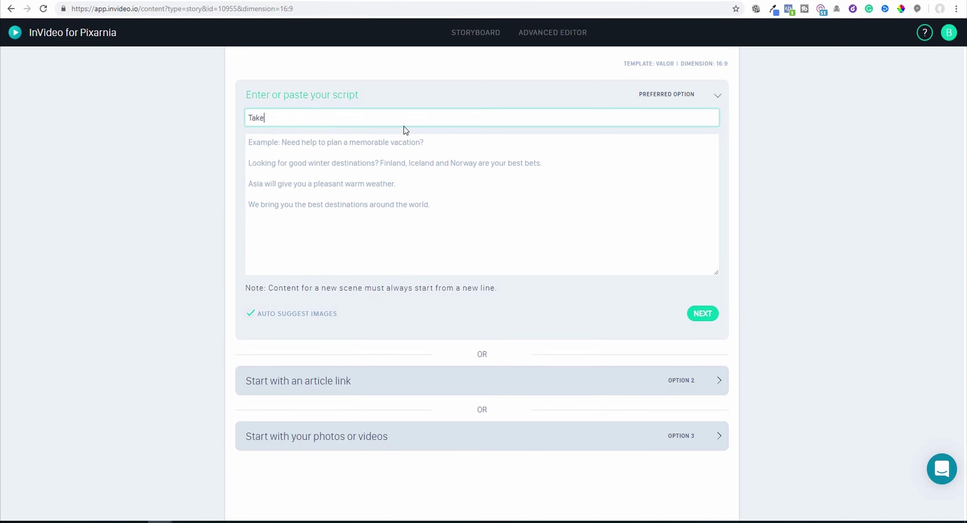
type(" a break, go fo beautiful holiday")
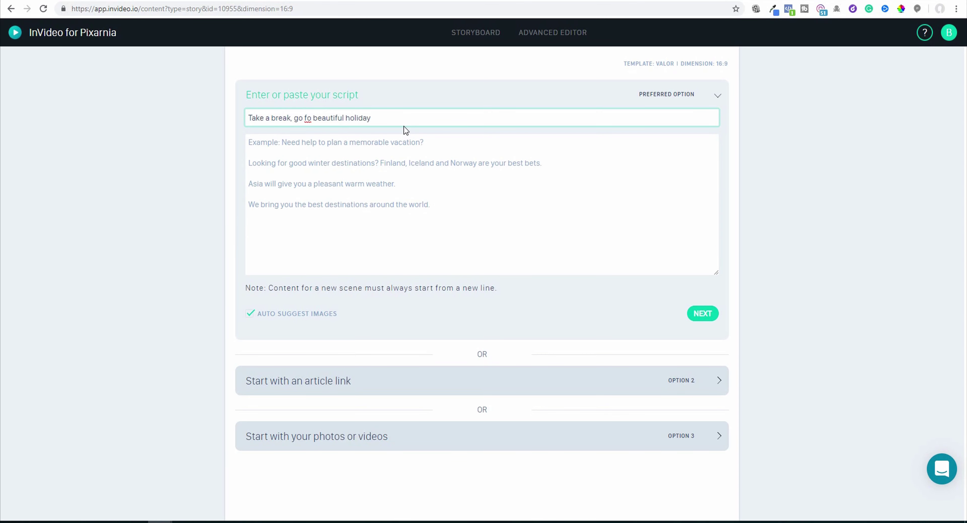
left_click(313, 118)
type("r")
- Add script lines 'We have many destinations for you' and one starting 'Join', then generate the storyboard
left_click(464, 169)
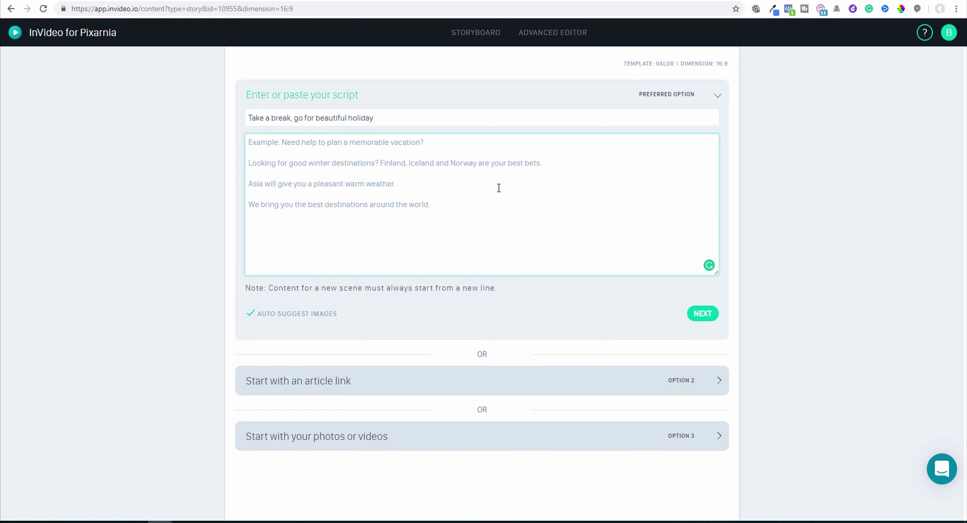
type("We have many destinations for you")
key("Return")
type("Join us on our next trip")
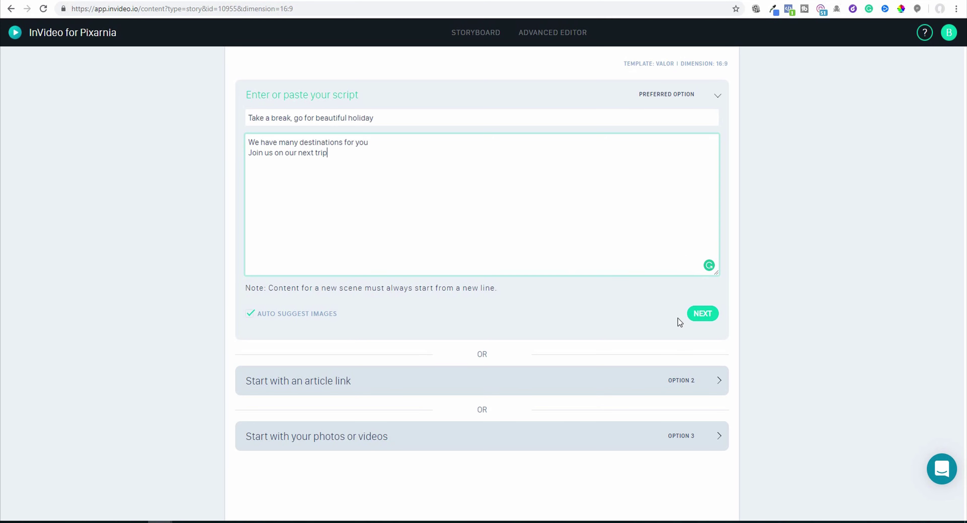
left_click(702, 314)
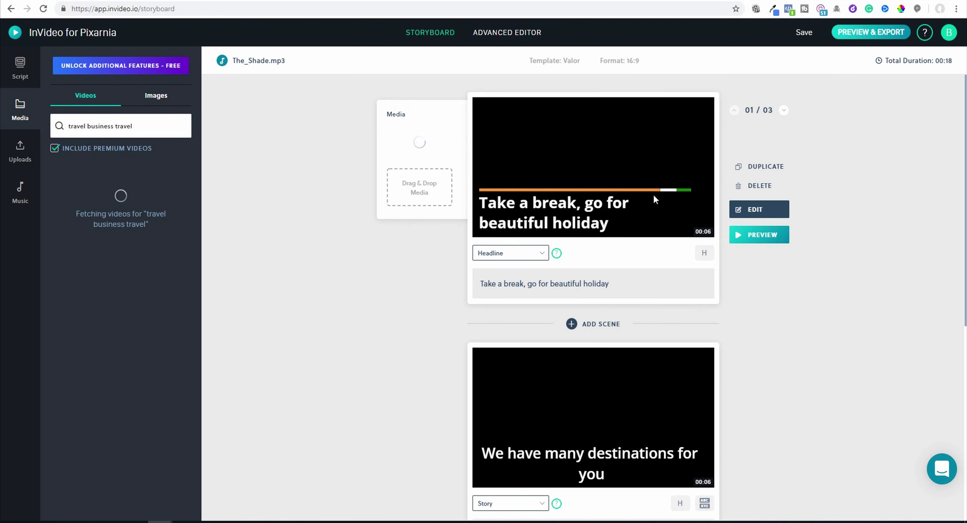
- Look over the generated three-scene storyboard and select the 'Take a break' scene for editing
scroll(653, 195, "down", 8)
scroll(643, 177, "up", 6)
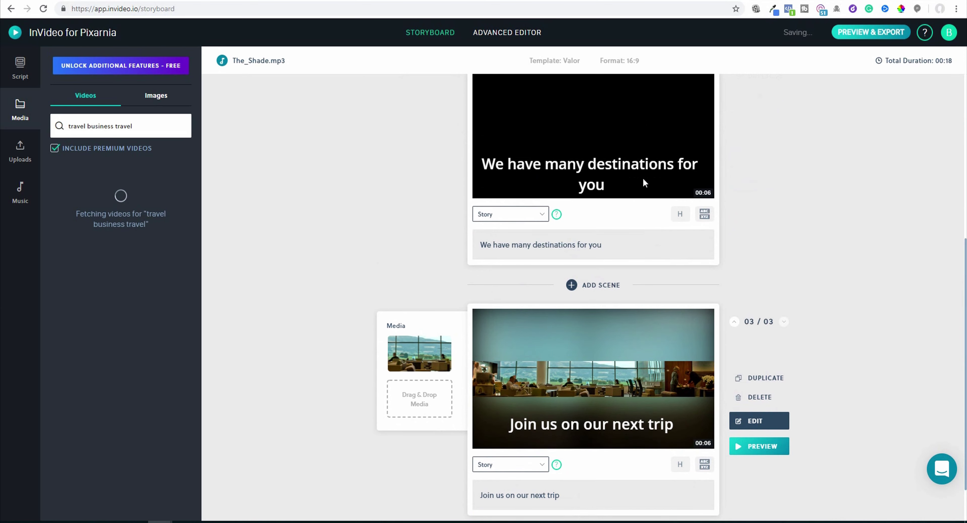
scroll(643, 171, "down", 6)
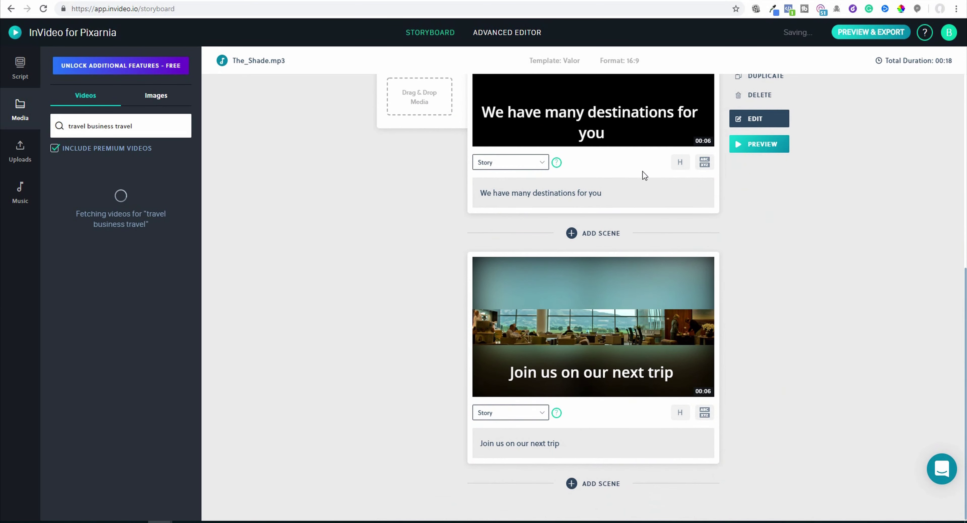
scroll(643, 171, "up", 8)
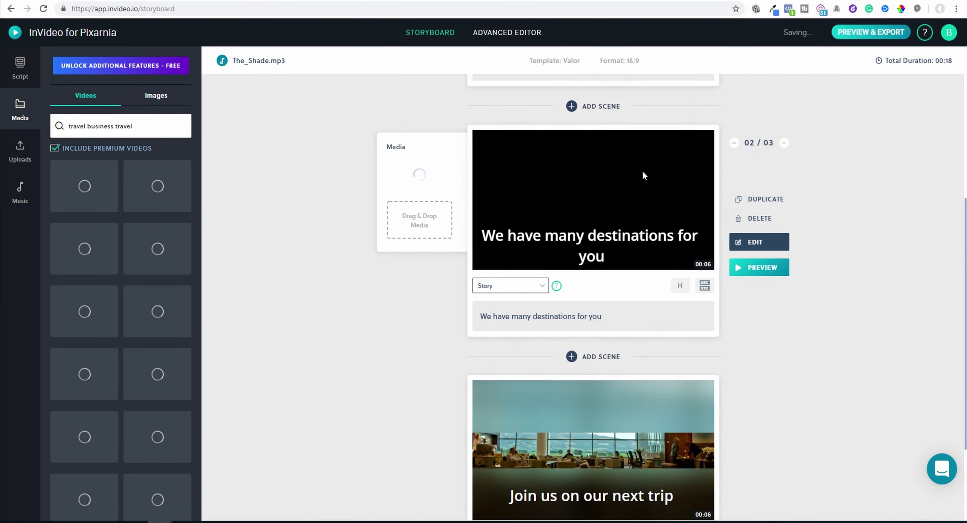
left_click(638, 172)
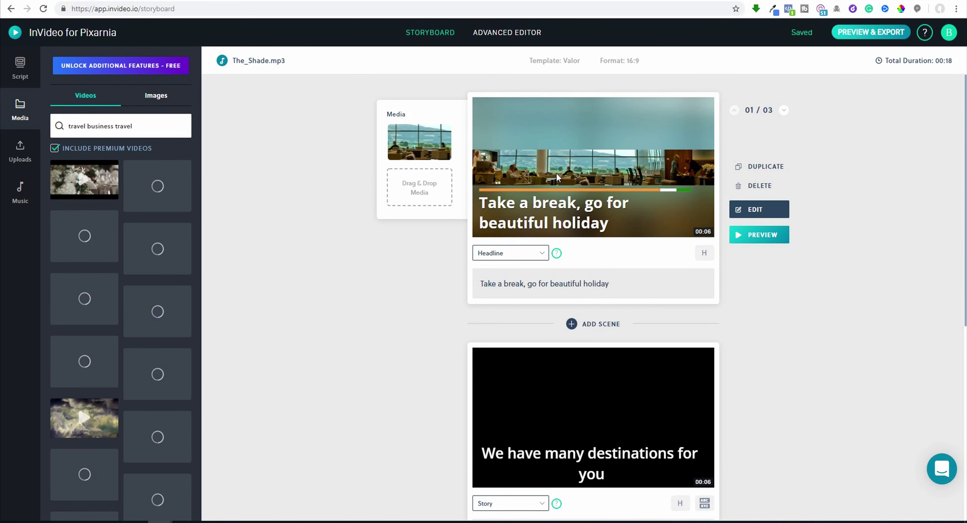
scroll(556, 172, "down", 5)
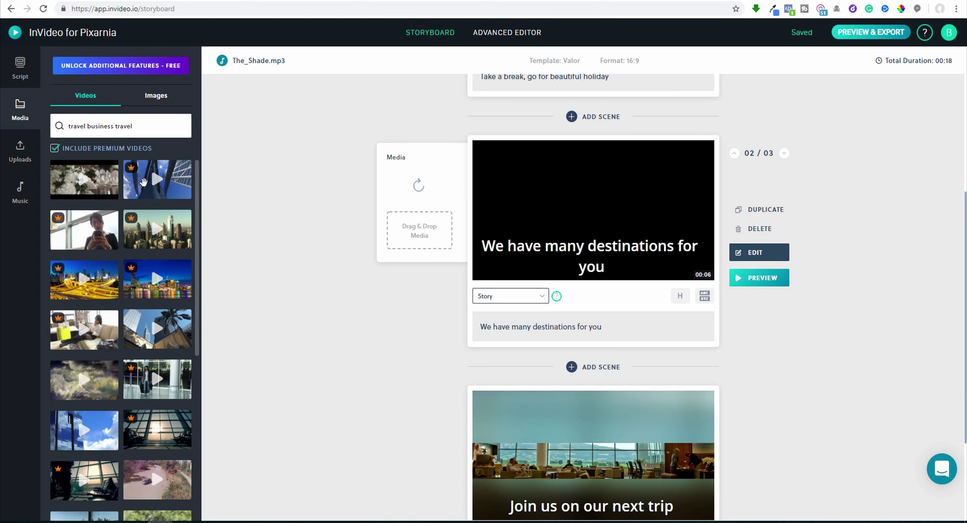
scroll(562, 206, "up", 5)
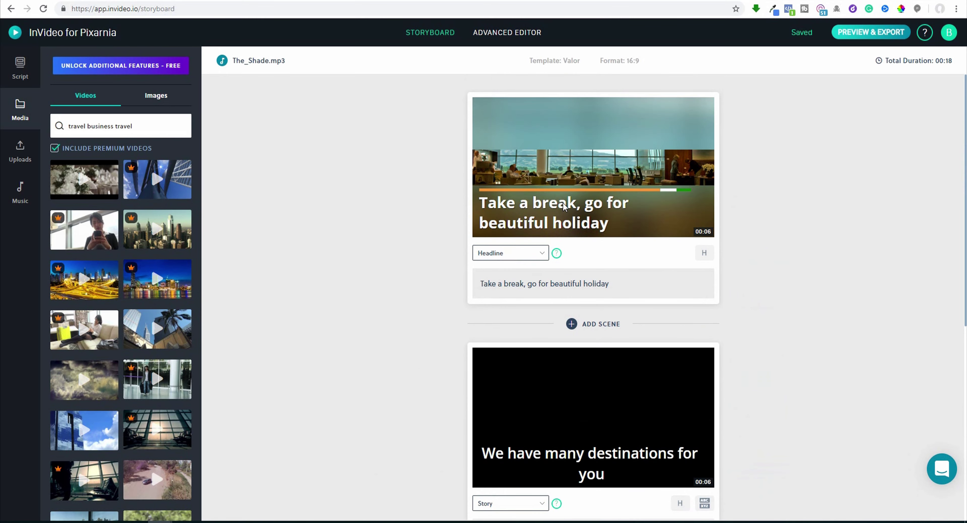
left_click(619, 172)
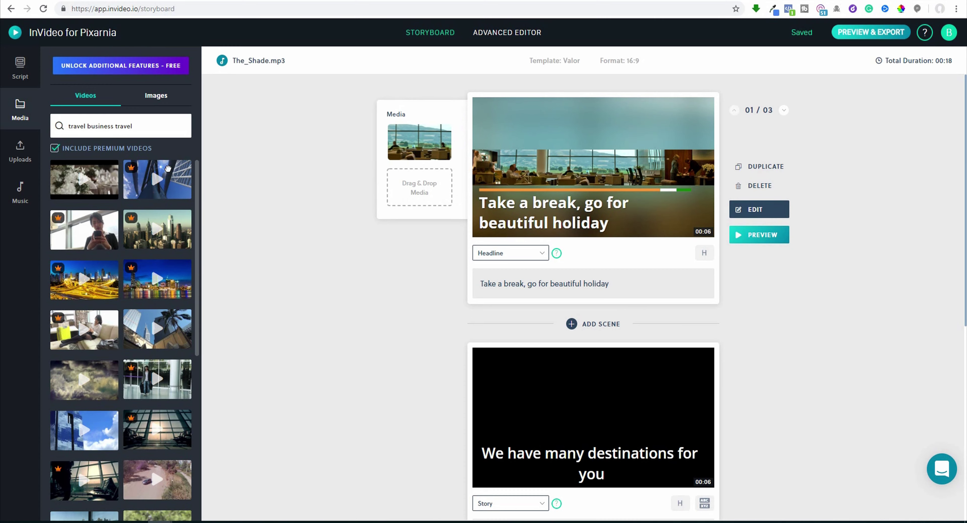
- Drop the skyscraper stock clip into scene 1 at full length and open the scene editor
left_click_drag(167, 169, 433, 142)
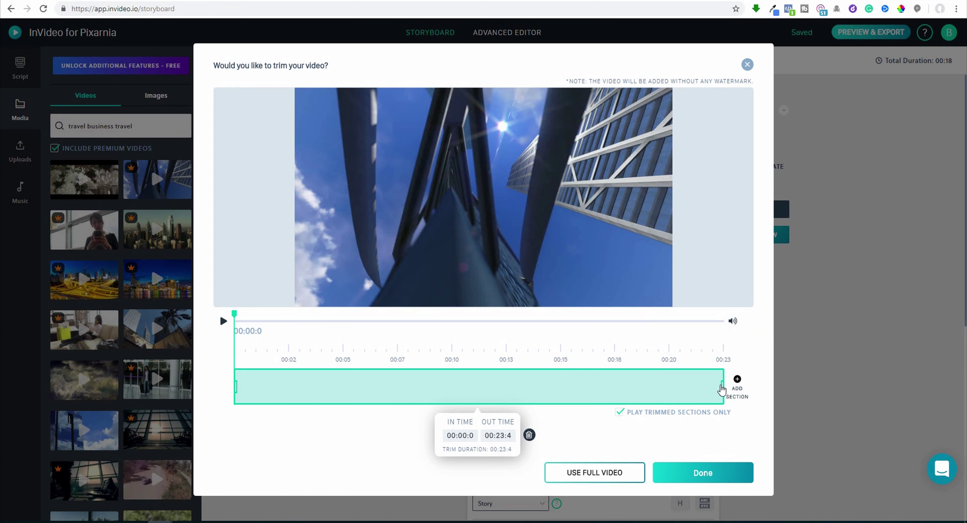
mouse_move(722, 387)
left_mouse_down()
mouse_move(576, 384)
mouse_move(729, 397)
left_mouse_up()
left_click(620, 471)
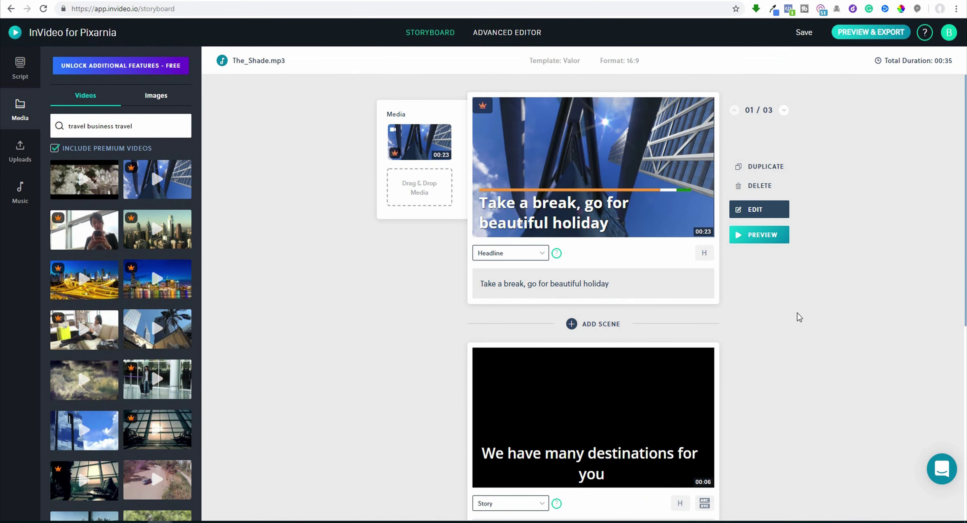
left_click(777, 244)
- Remove 'beautiful' so the headline reads 'Take a break, go for holiday'
left_click(763, 214)
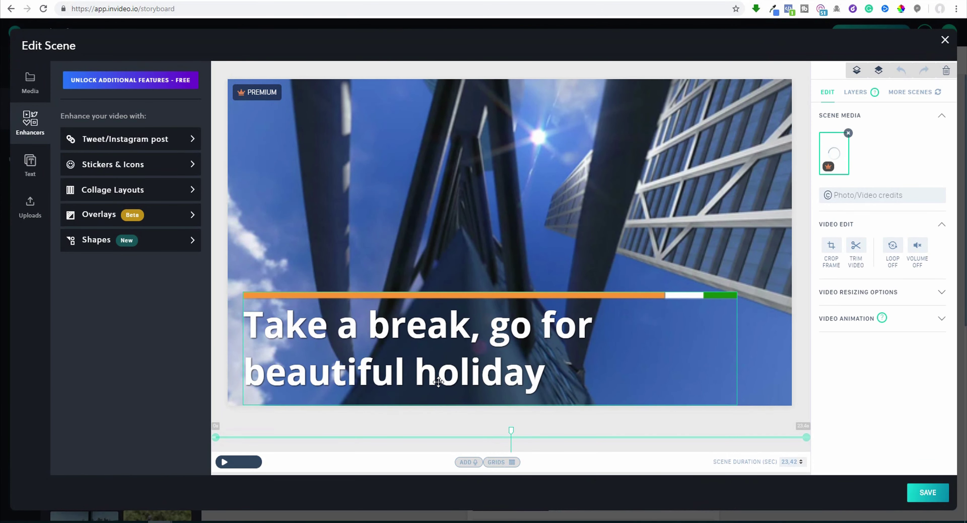
left_click(438, 382)
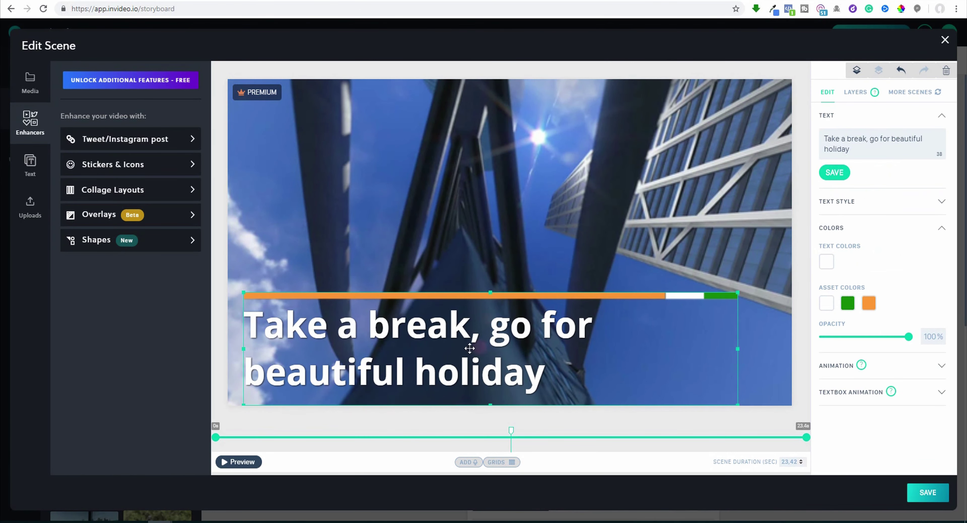
left_click_drag(892, 139, 930, 138)
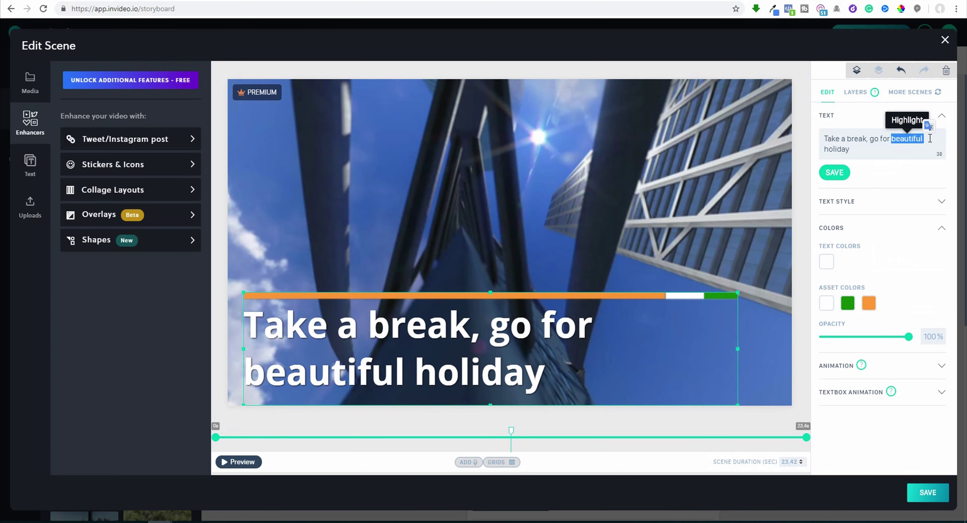
key("BackSpace")
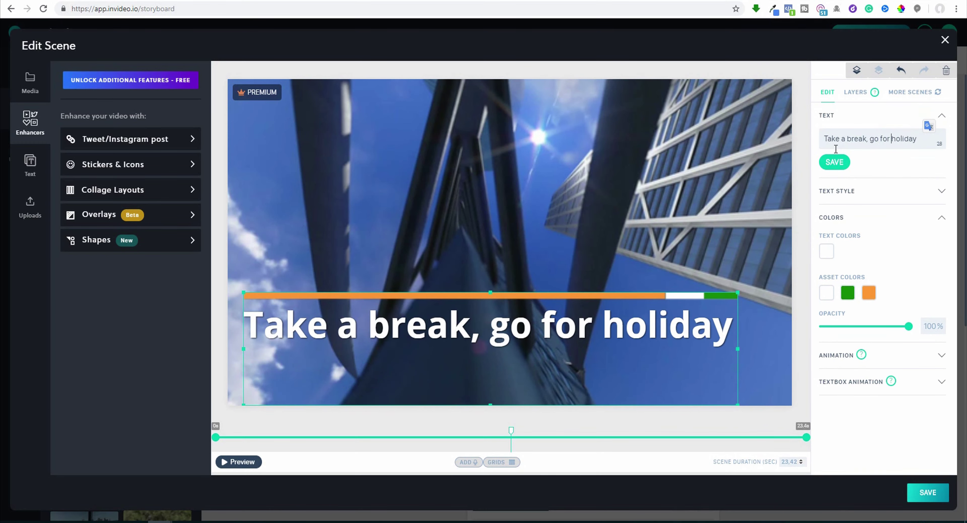
left_click(834, 161)
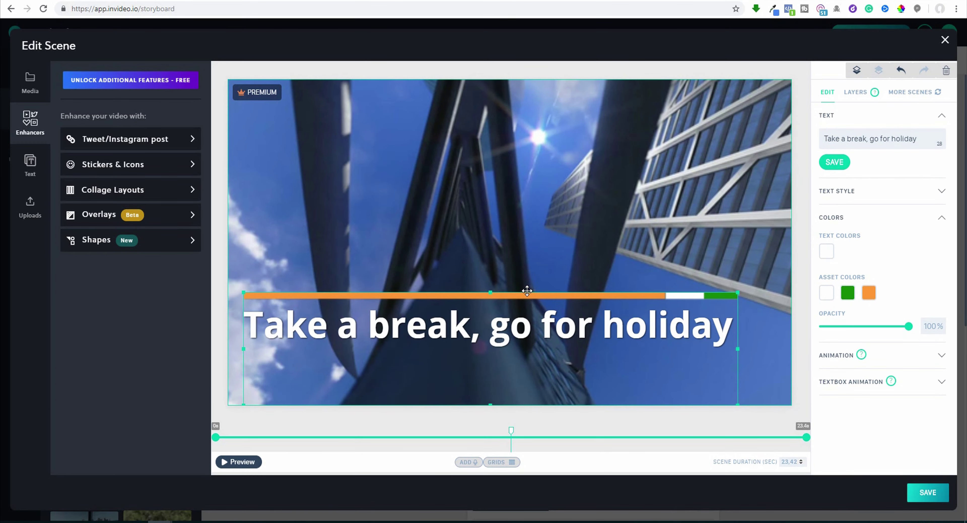
- Undo an accidental background move, shift the headline and its bar near the bottom, then preview
left_click_drag(527, 290, 532, 296)
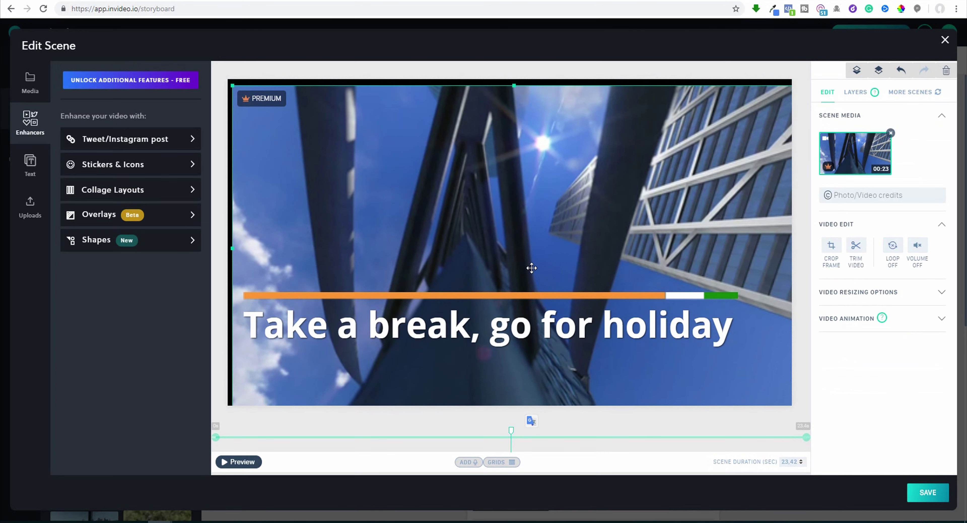
left_click(898, 70)
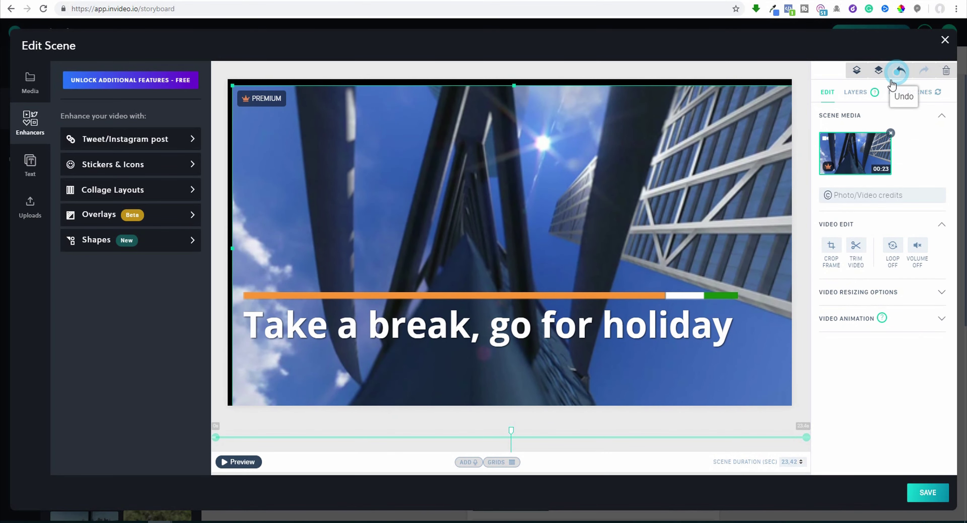
left_click_drag(557, 300, 552, 350)
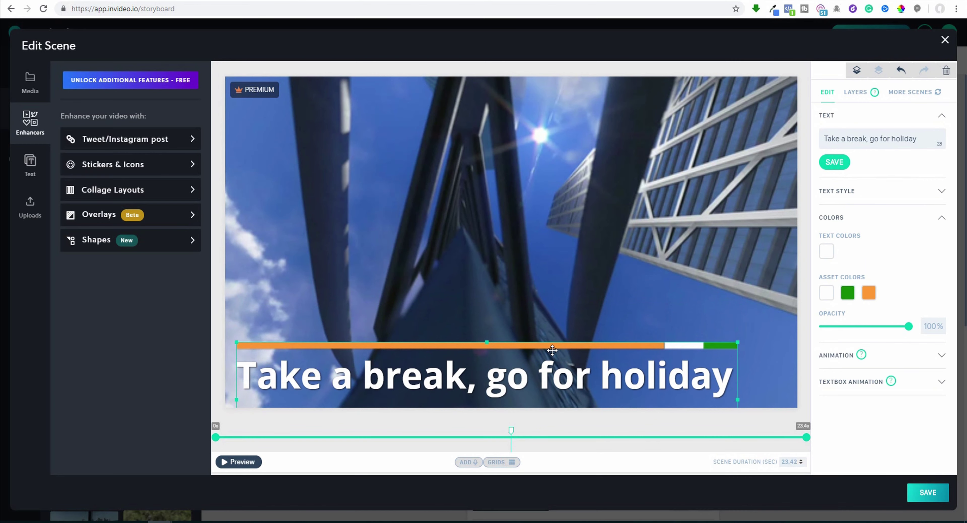
left_click(939, 355)
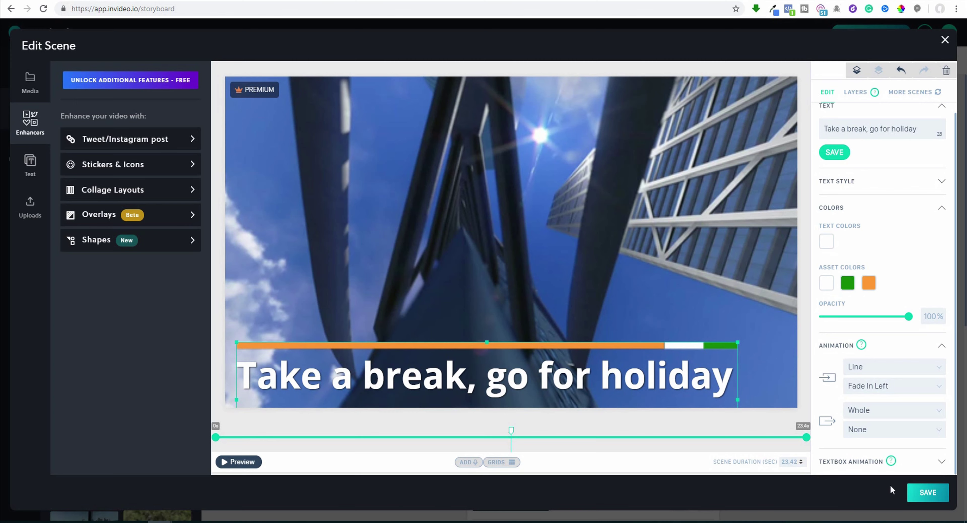
left_click(240, 462)
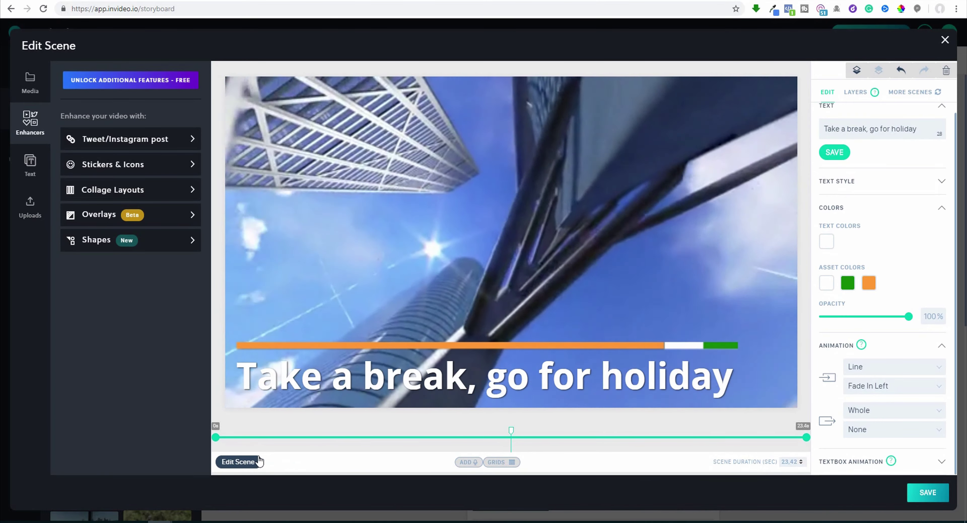
- Trim scene 1 to play from 2.2 s to 22 s and preview it
left_click(253, 461)
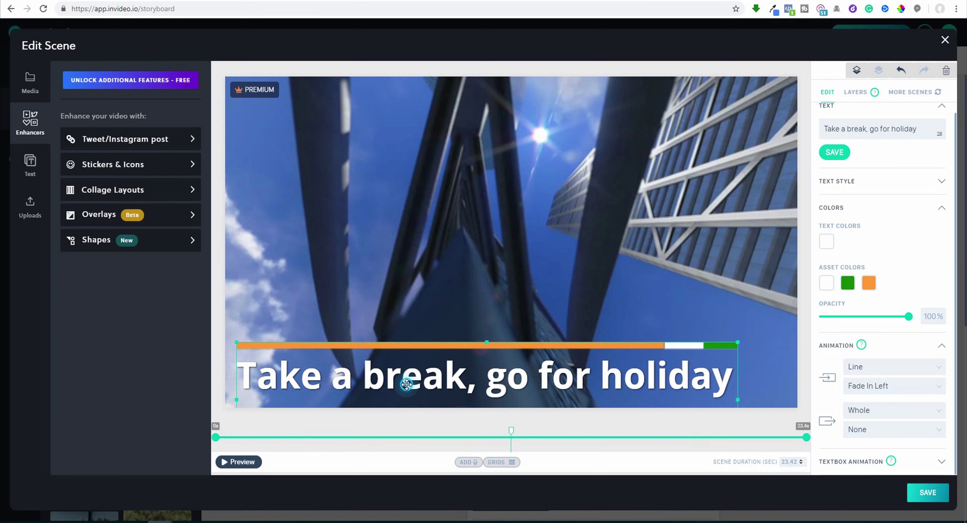
left_click(407, 383)
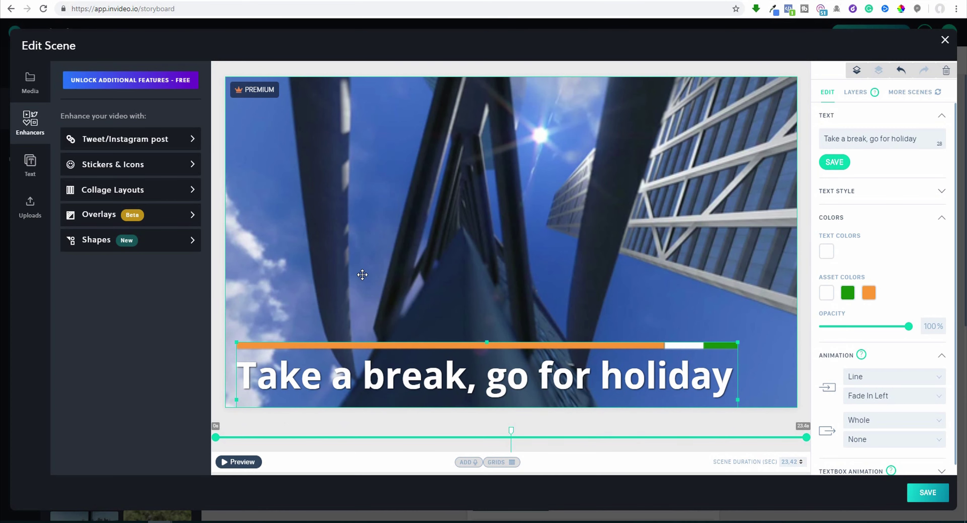
left_click_drag(214, 437, 271, 441)
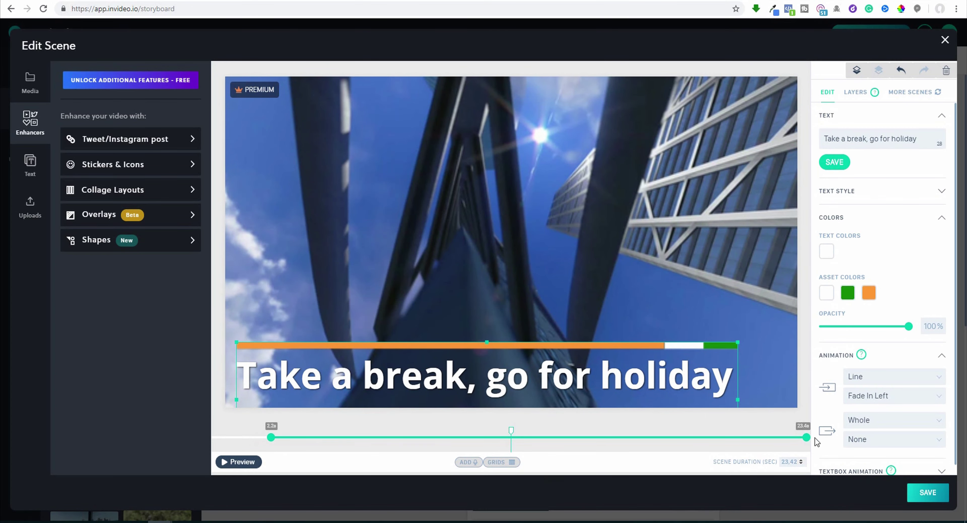
left_click_drag(807, 441, 771, 438)
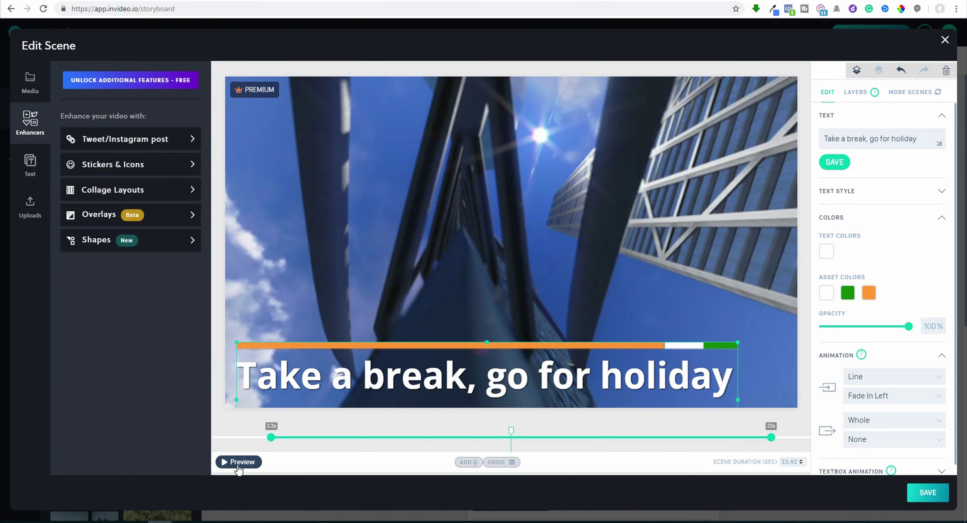
left_click(238, 463)
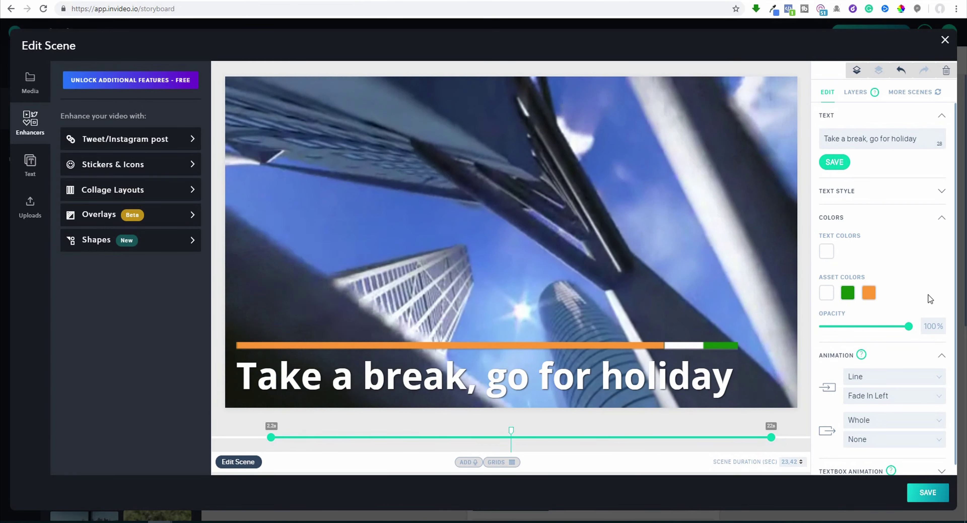
- Recolor the headline's orange bar to deep red #ef0c04 and save the scene
left_click(870, 295)
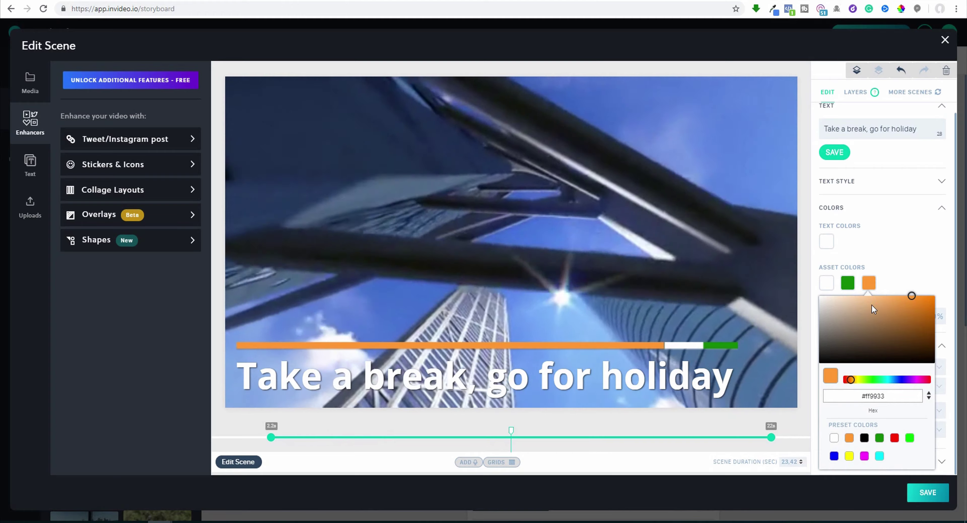
left_click(847, 380)
left_click_drag(846, 380, 843, 380)
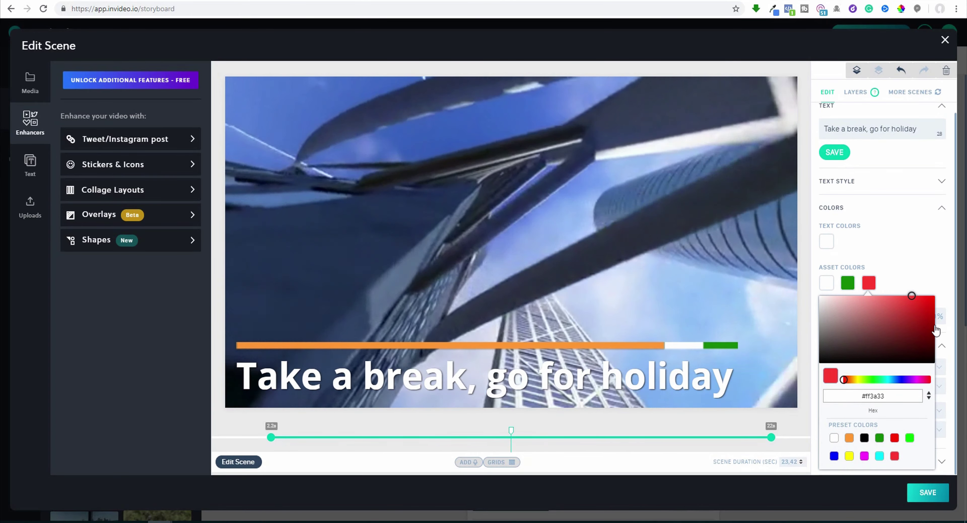
left_click(932, 300)
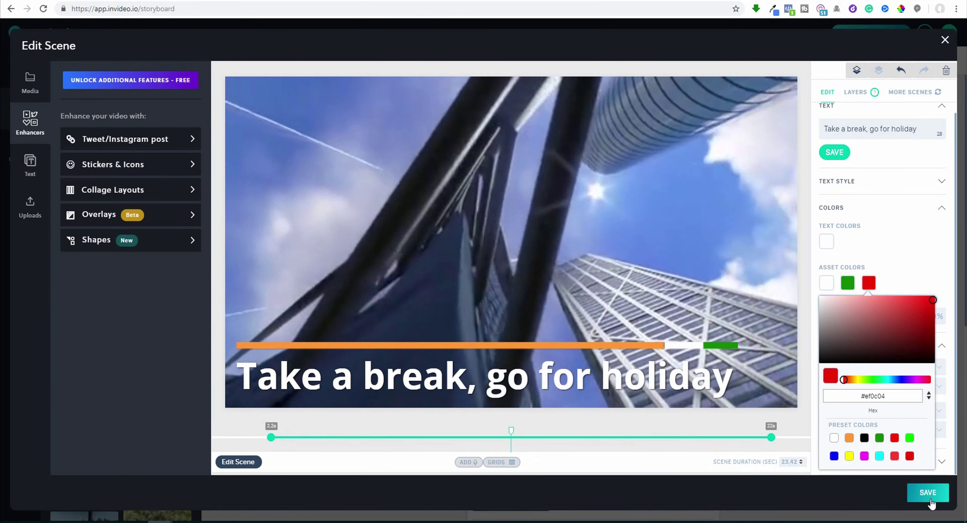
left_click(939, 262)
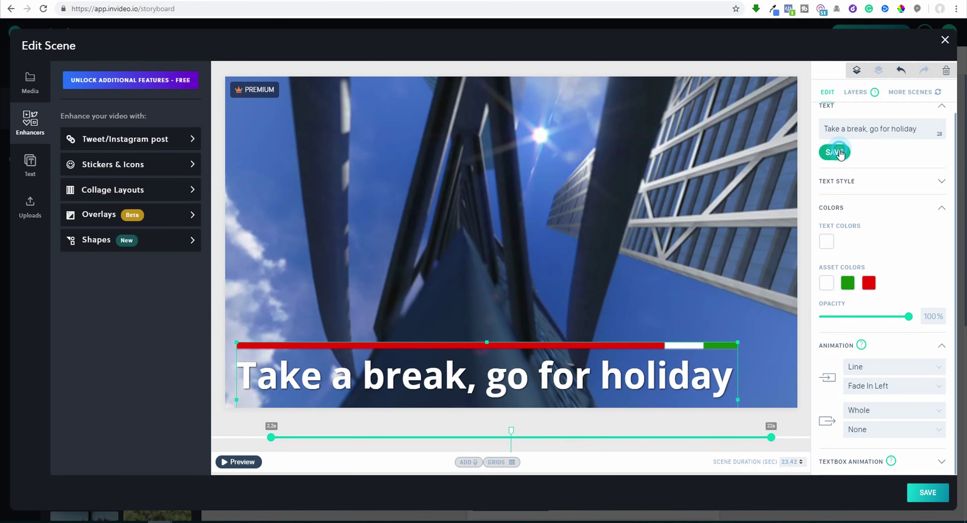
left_click(922, 495)
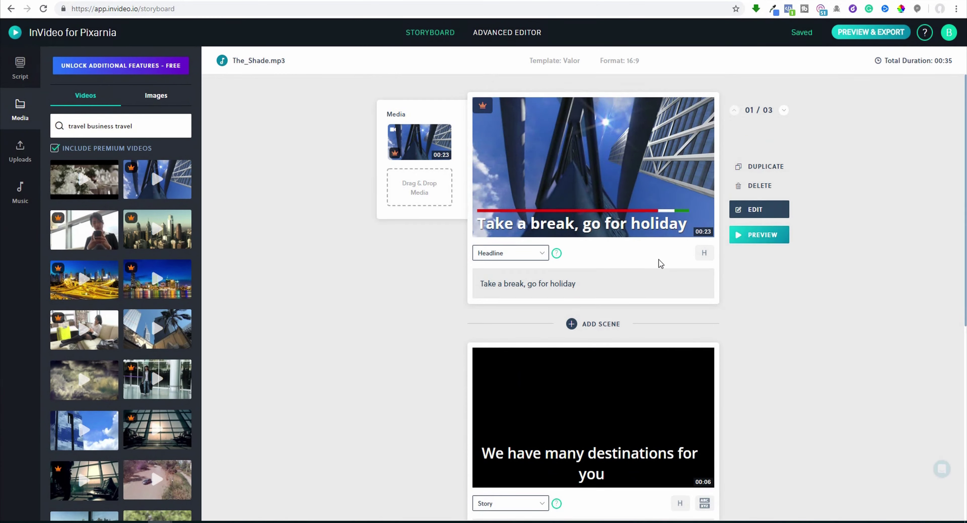
- Preview the gold world-map clip, then put it in scene 2 at its full 12 seconds
scroll(642, 224, "down", 4)
mouse_move(628, 199)
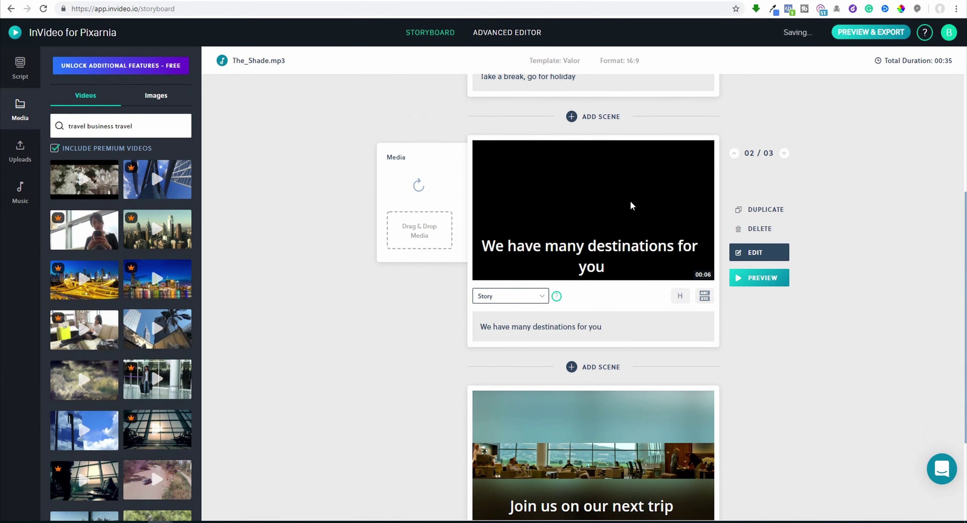
scroll(631, 206, "up", 3)
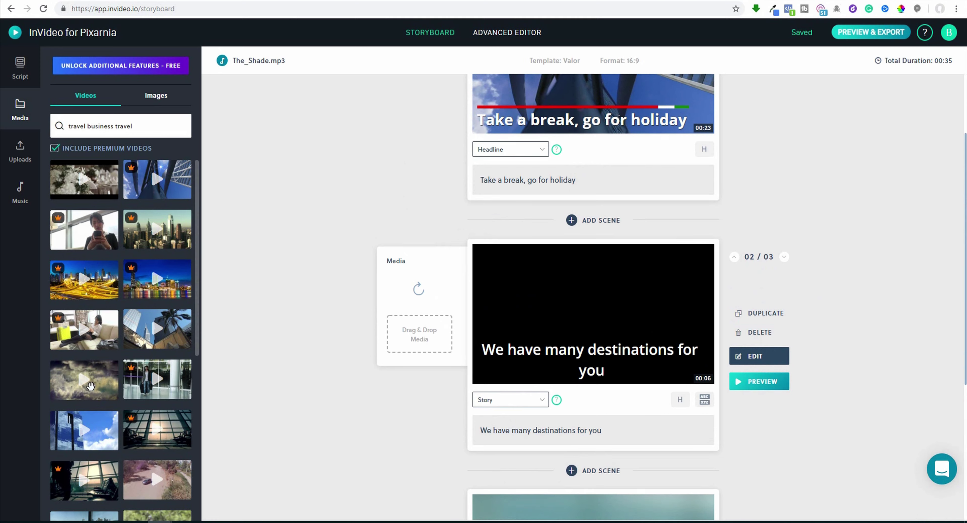
scroll(120, 369, "down", 8)
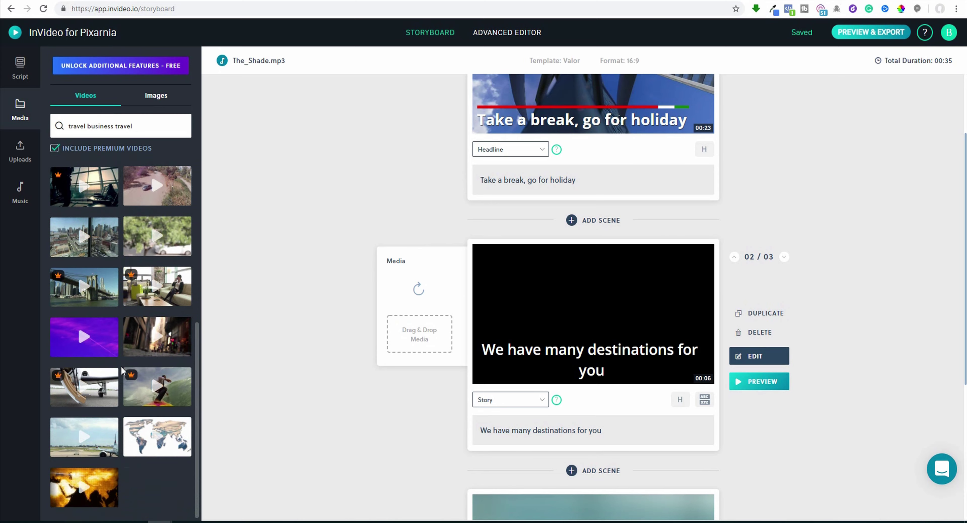
scroll(124, 365, "down", 6)
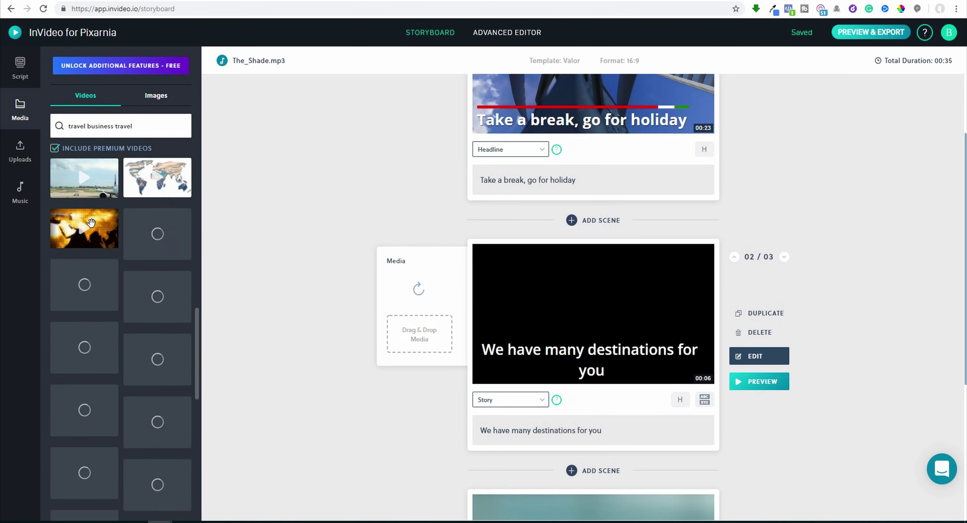
left_click(94, 223)
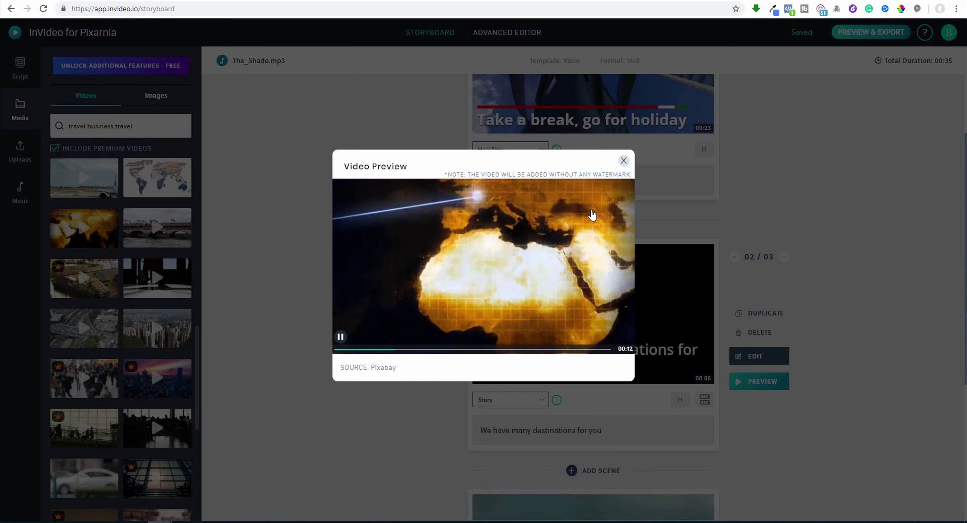
left_click(624, 160)
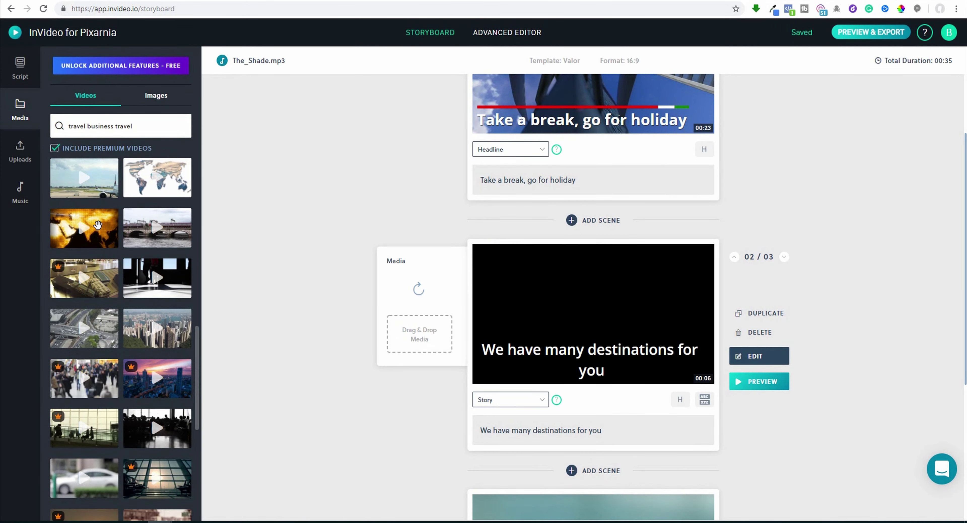
left_click_drag(98, 225, 428, 300)
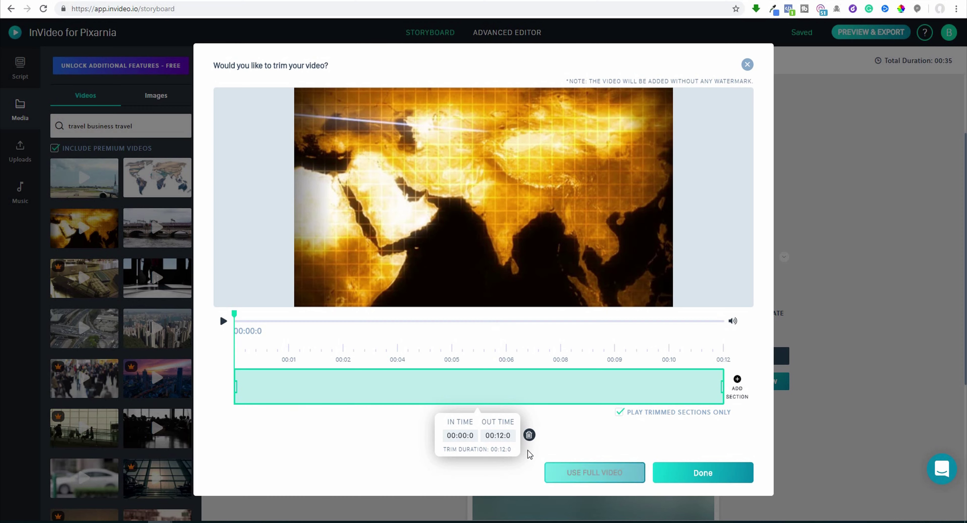
left_click(602, 476)
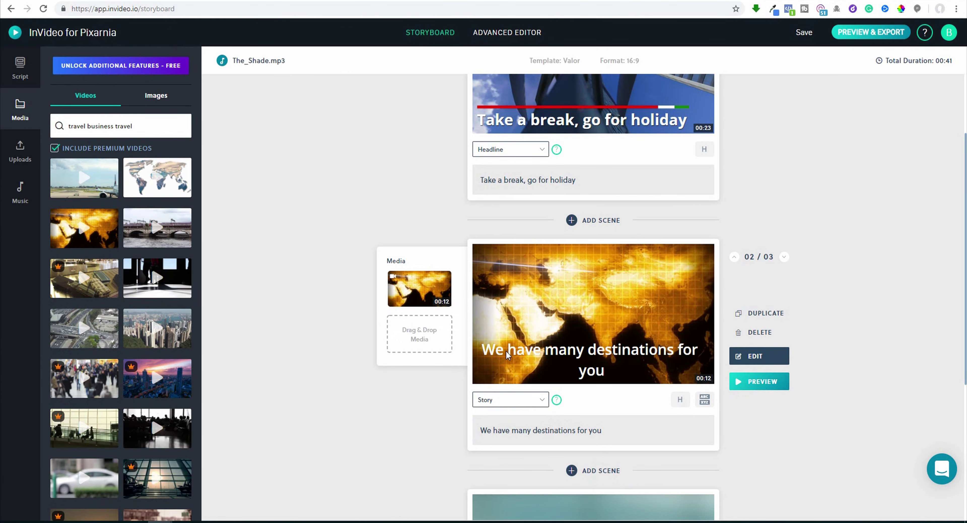
left_click(749, 388)
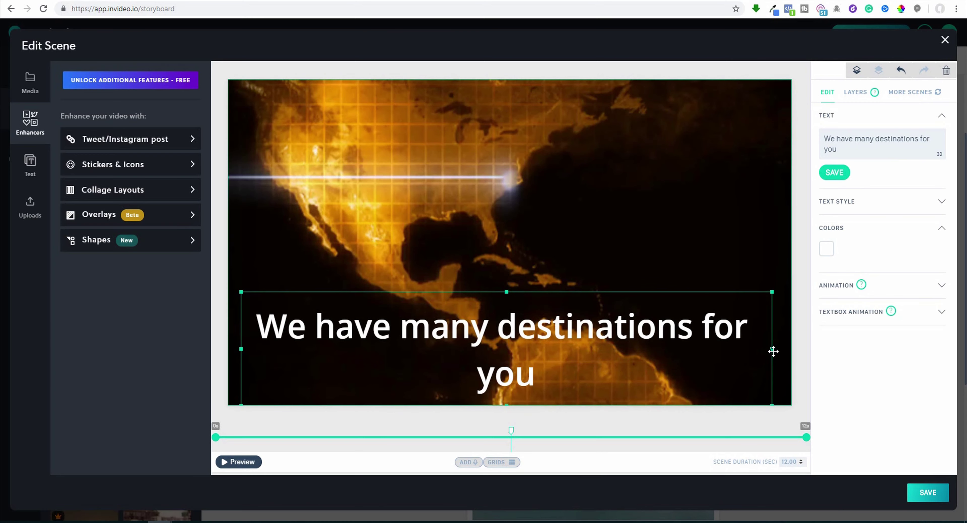
- Widen the caption box on both sides and shorten it from the top
left_click_drag(771, 348, 789, 347)
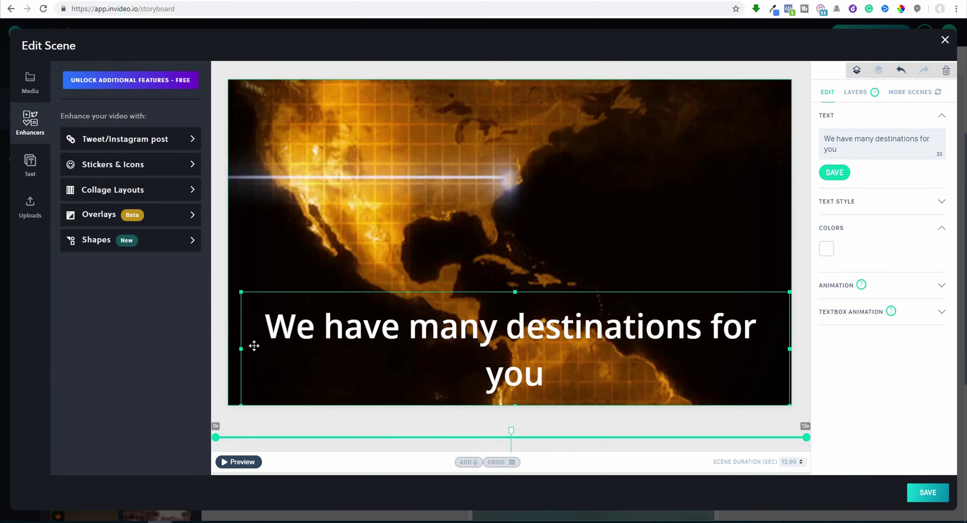
mouse_move(243, 348)
left_mouse_down()
mouse_move(225, 345)
mouse_move(231, 350)
left_mouse_up()
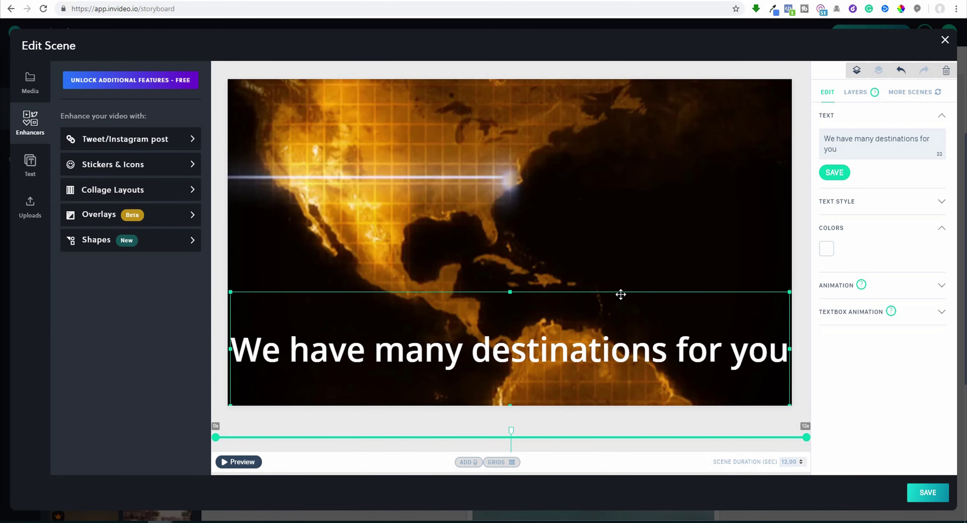
left_click_drag(607, 292, 610, 312)
- Animate the caption by Character with Fade In Left and save the scene
left_click(915, 285)
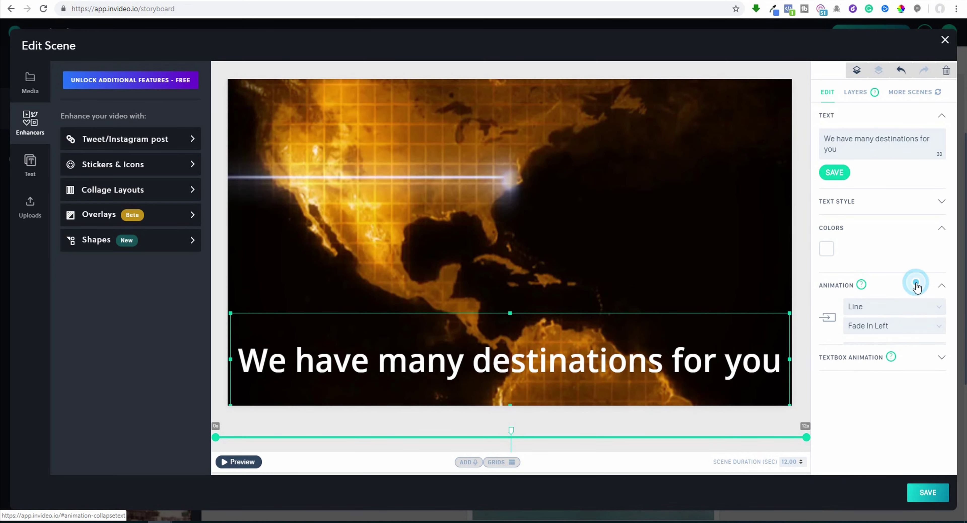
left_click(888, 304)
left_click(860, 325)
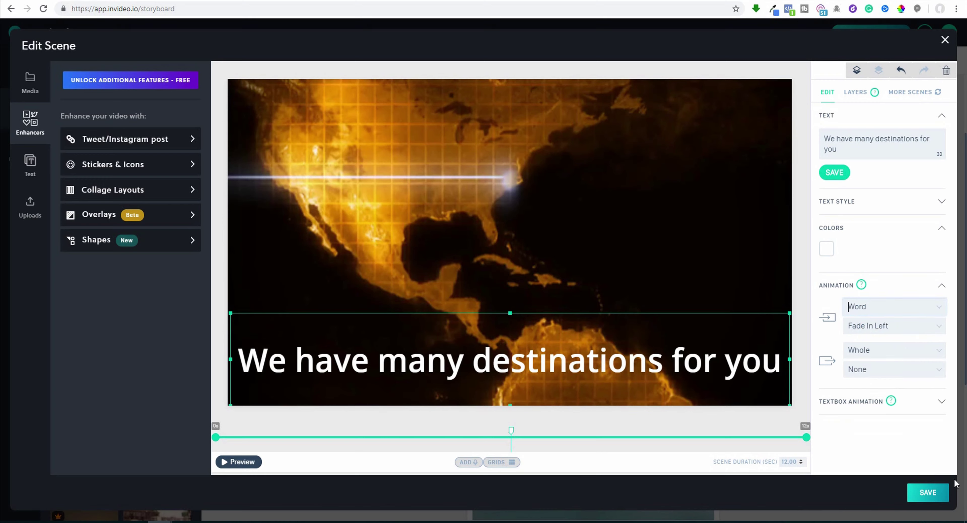
left_click(888, 311)
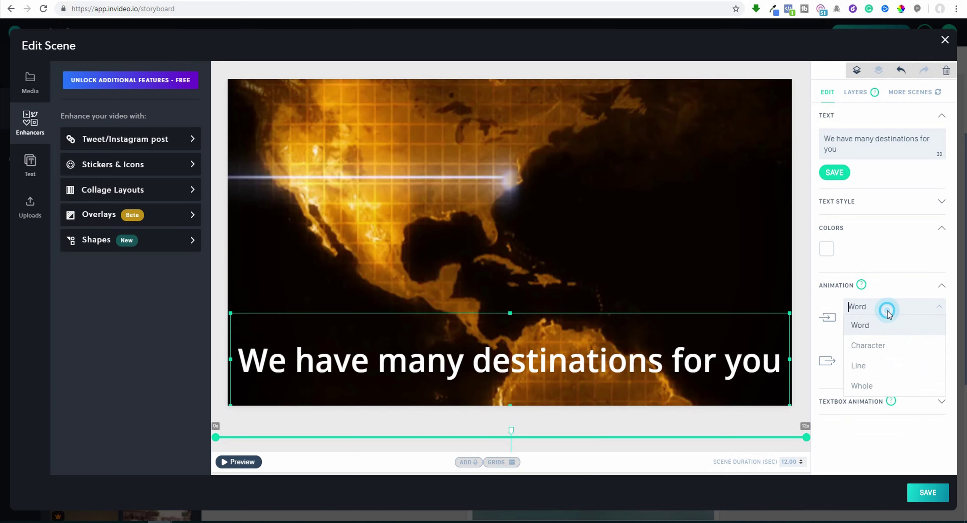
left_click(879, 347)
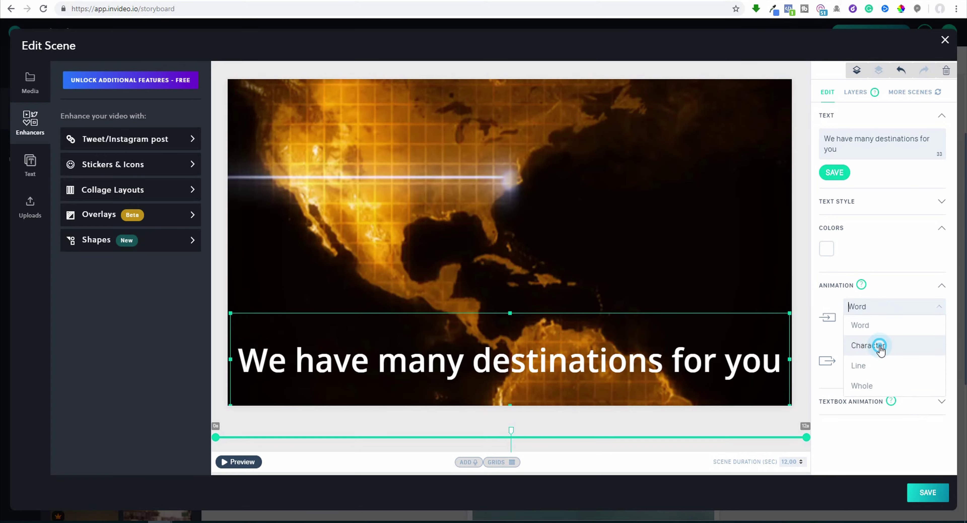
left_click(926, 494)
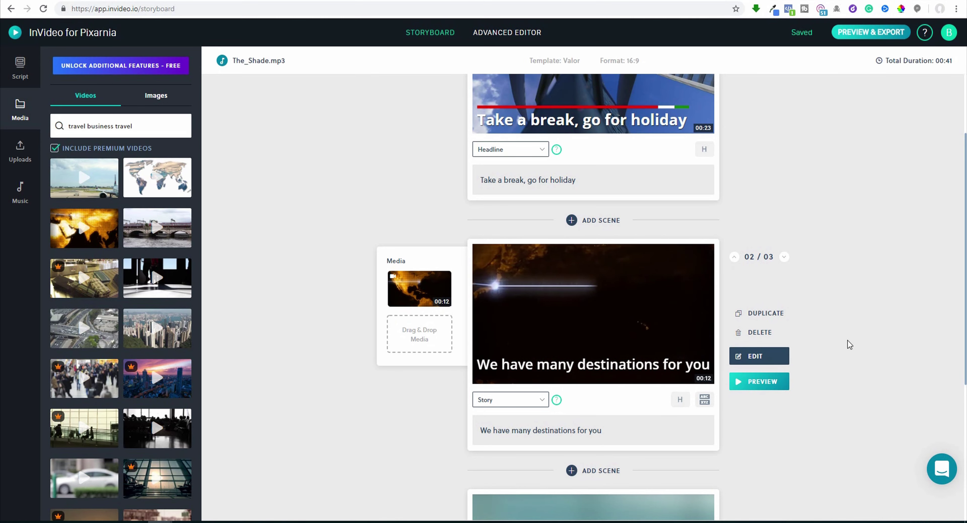
- Search the stock Media videos for 'beach'
scroll(847, 341, "down", 1)
scroll(847, 340, "down", 5)
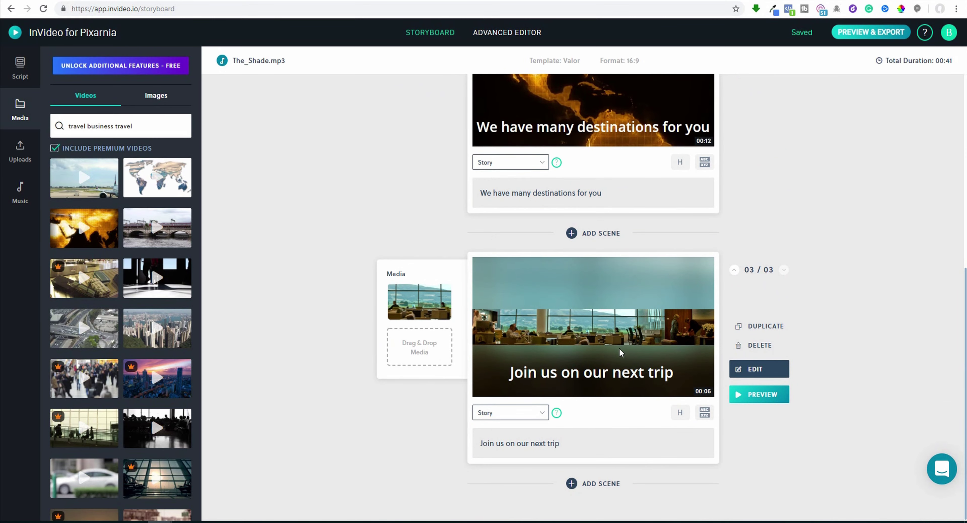
scroll(153, 346, "down", 5)
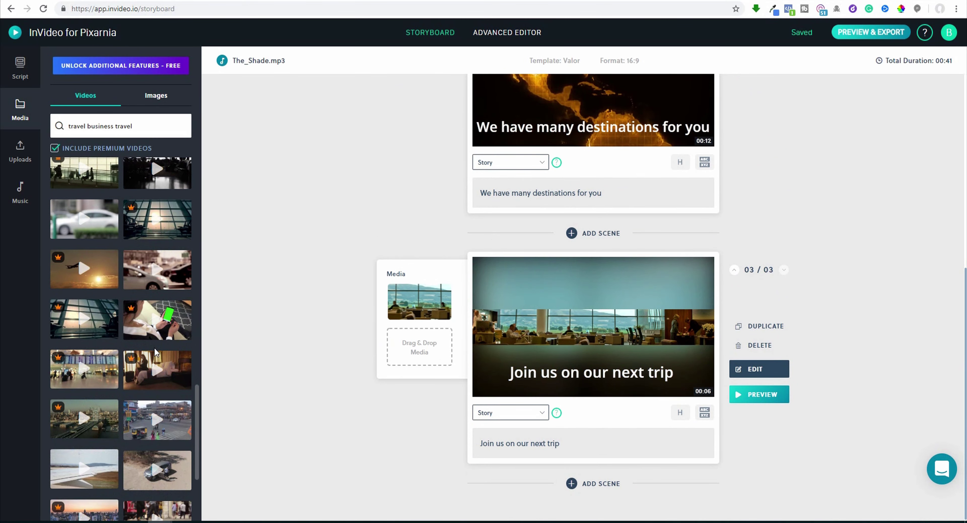
scroll(155, 349, "down", 2)
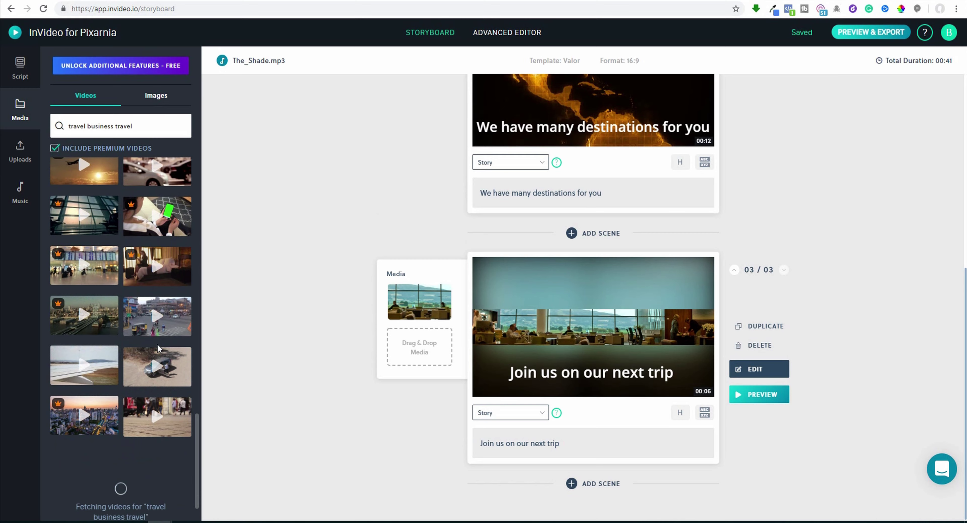
scroll(157, 349, "up", 6)
left_click_drag(139, 126, 55, 125)
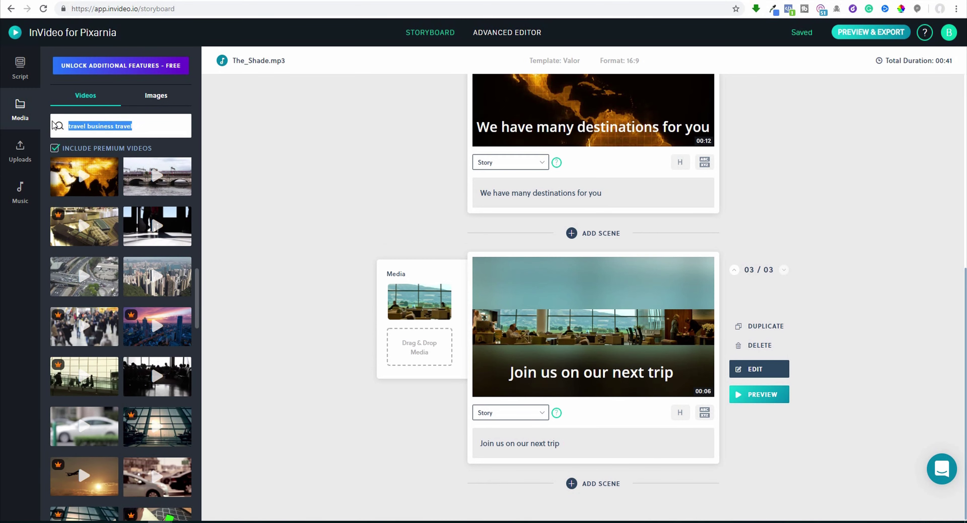
type("beach")
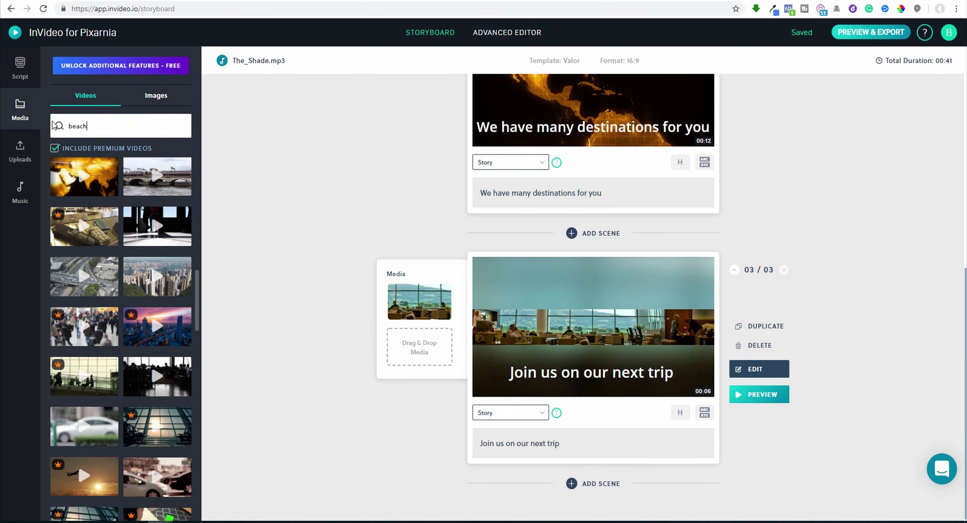
key("Return")
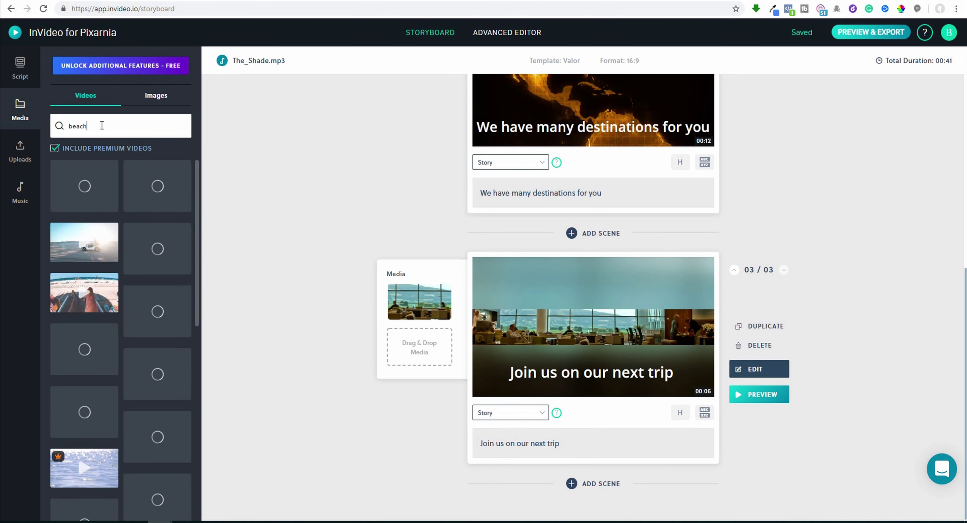
- Put the full 00:08 beach-umbrellas clip behind scene 3's 'Join us on our next trip'
scroll(161, 371, "down", 1)
scroll(161, 371, "down", 5)
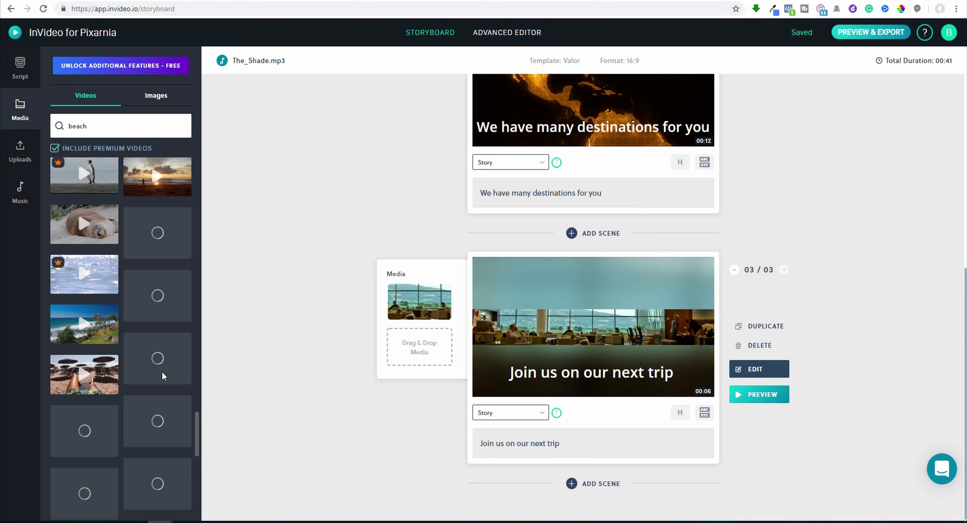
scroll(162, 372, "down", 1)
scroll(161, 370, "down", 1)
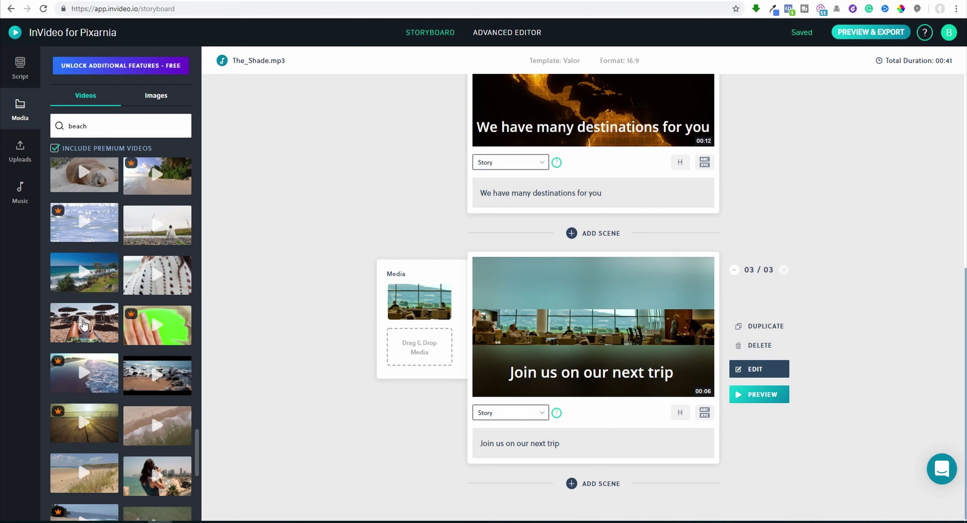
left_click(84, 324)
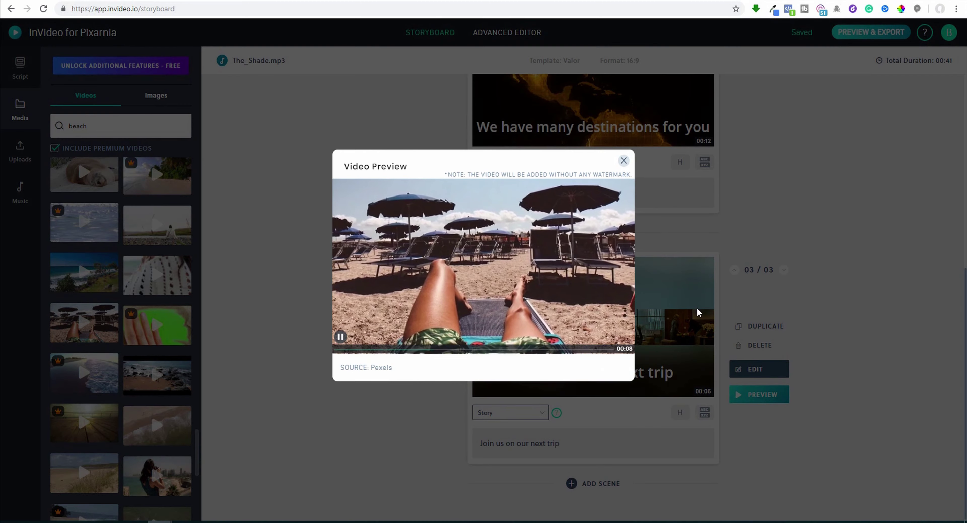
left_click(623, 160)
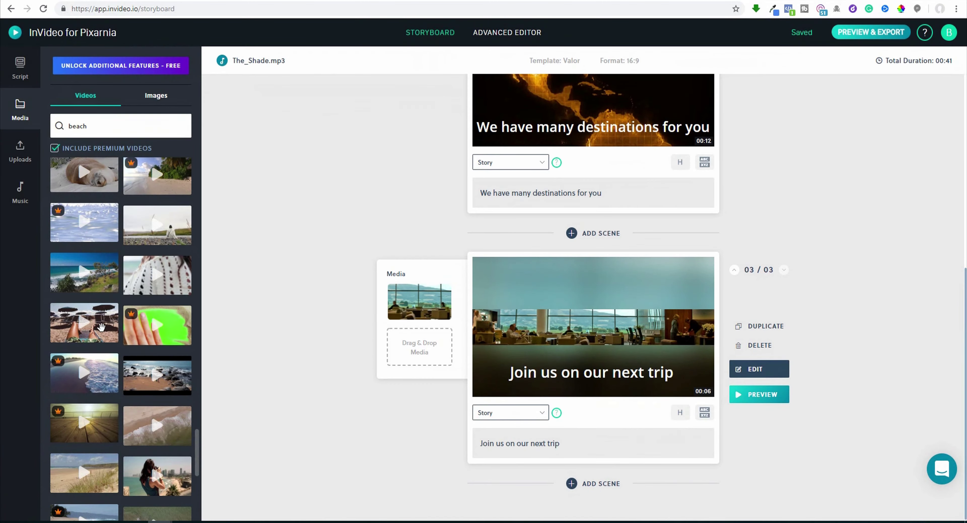
left_click_drag(100, 327, 412, 310)
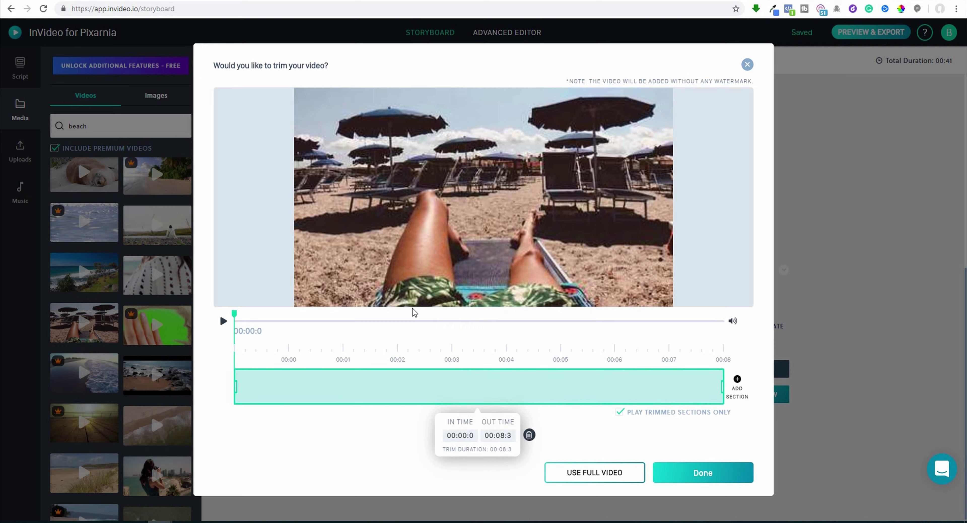
left_click(610, 477)
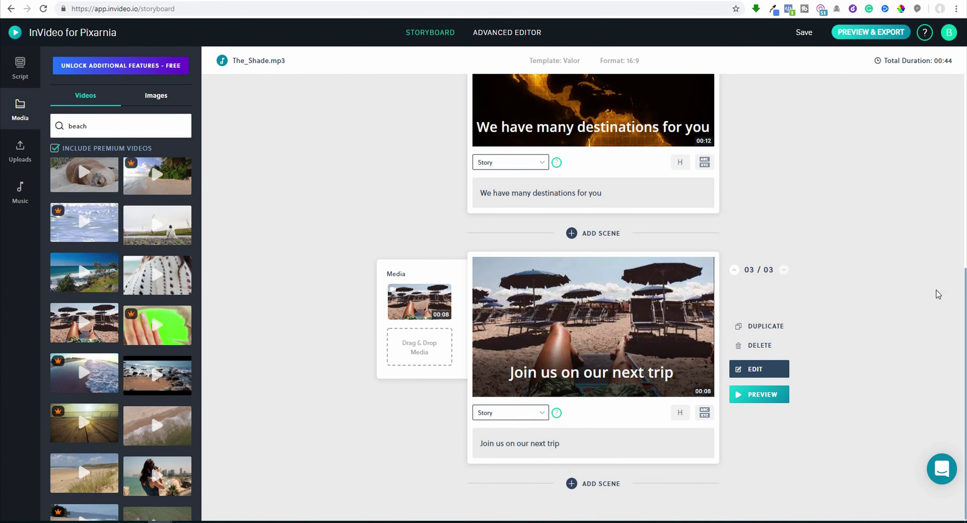
- Open Edit Scene on scene 1, the 23.42-second 'Take a break, go for holiday' skyscraper scene
scroll(923, 280, "up", 8)
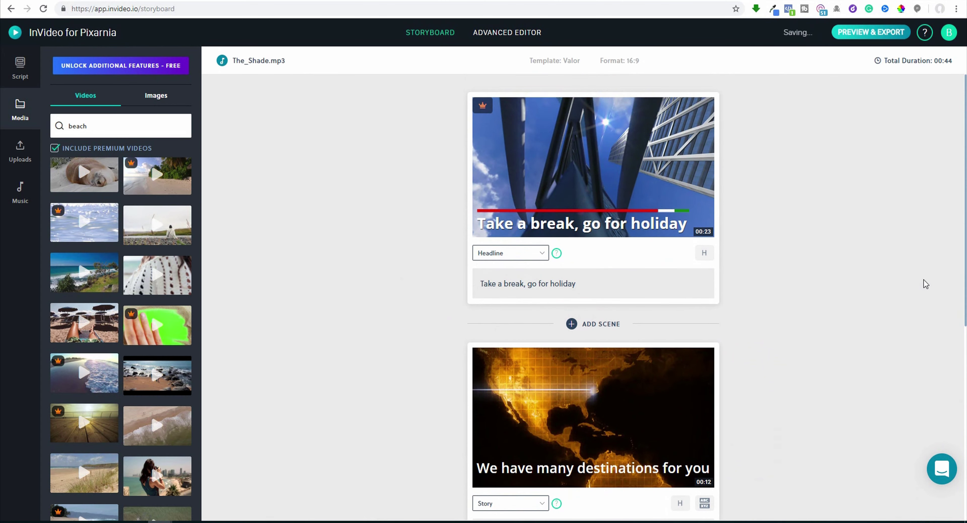
scroll(924, 283, "down", 8)
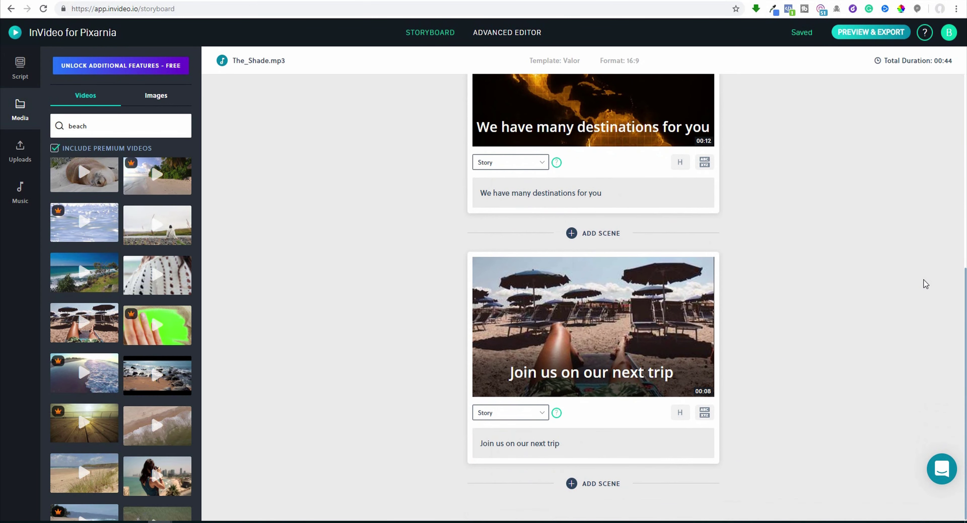
scroll(924, 280, "up", 4)
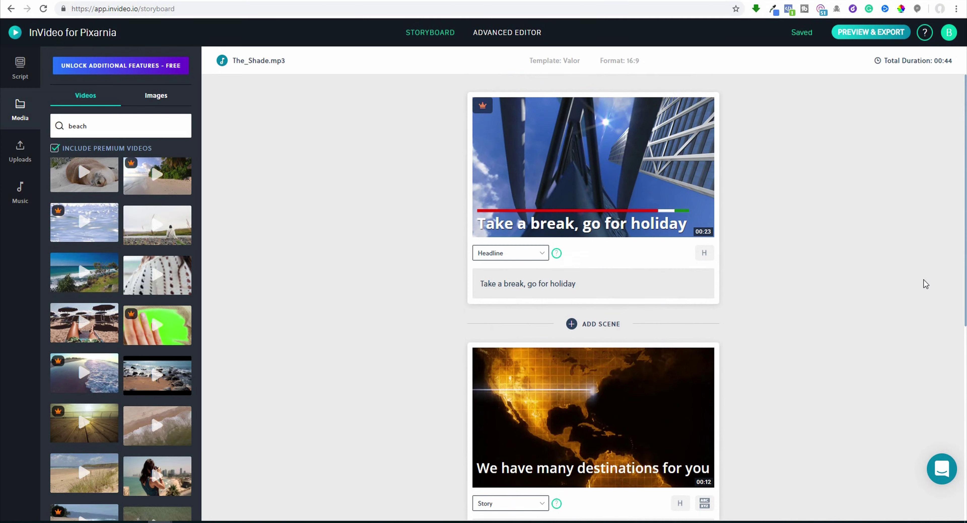
mouse_move(713, 278)
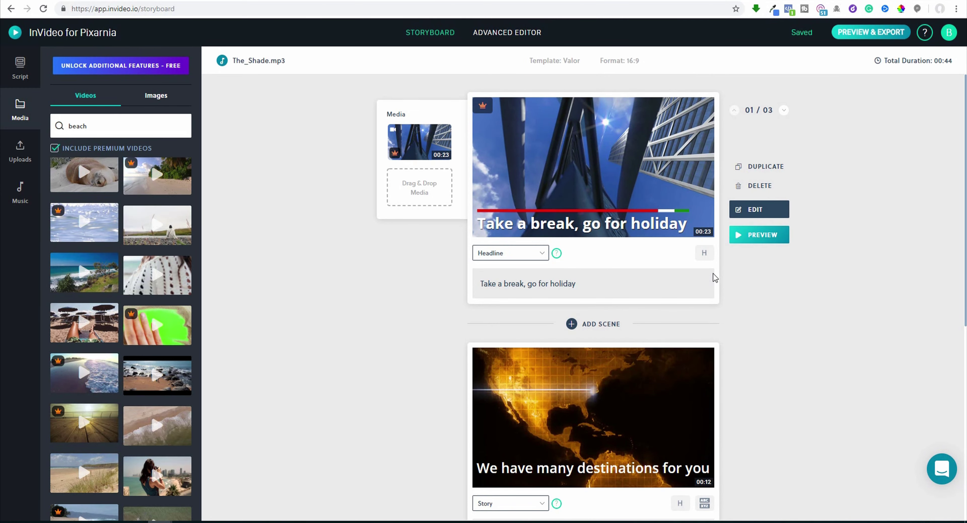
scroll(713, 276, "down", 8)
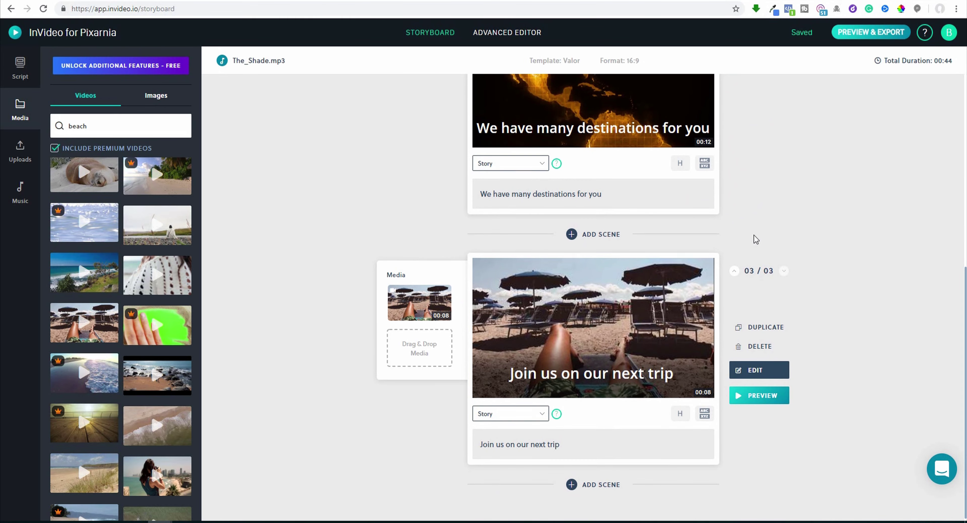
scroll(754, 235, "up", 8)
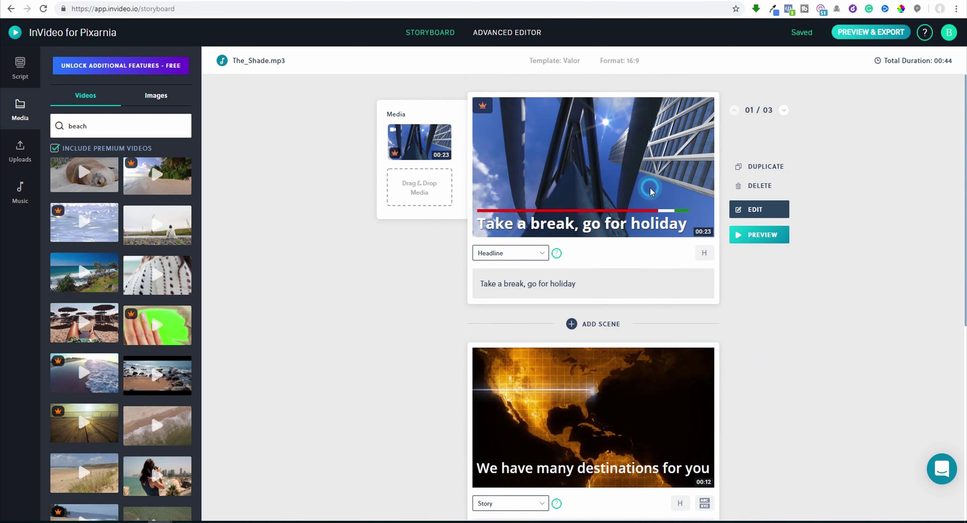
left_click(744, 209)
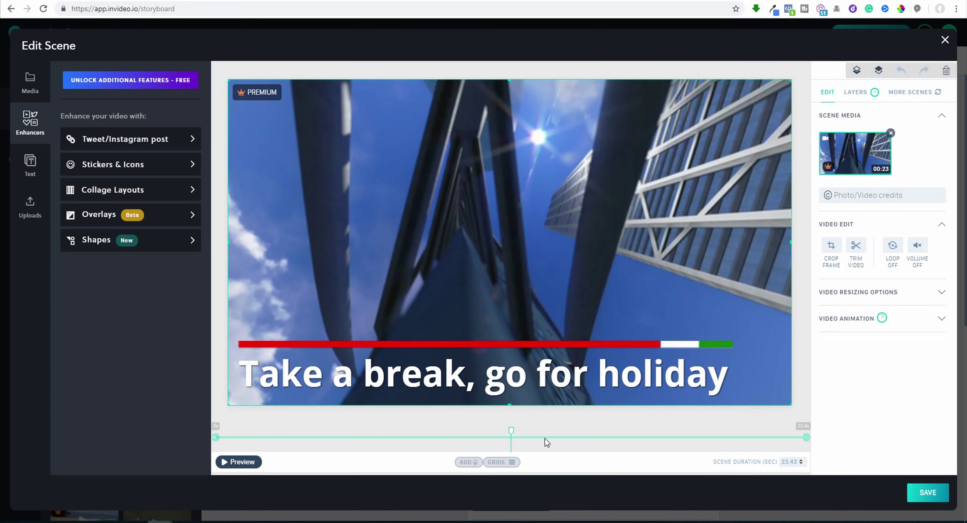
- Add an automated voice-over to scene 1, dismissing the premium notice and muting other audio
left_click(472, 462)
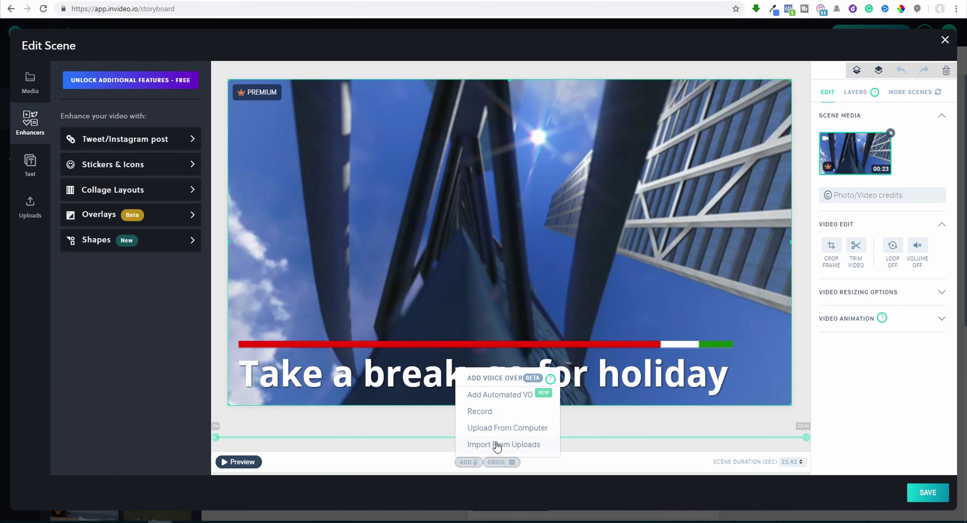
left_click(500, 399)
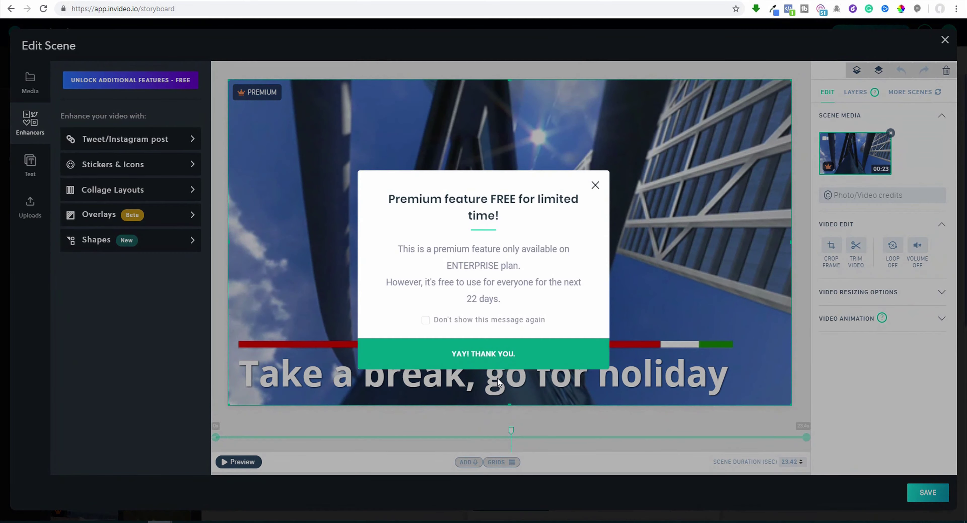
left_click(427, 321)
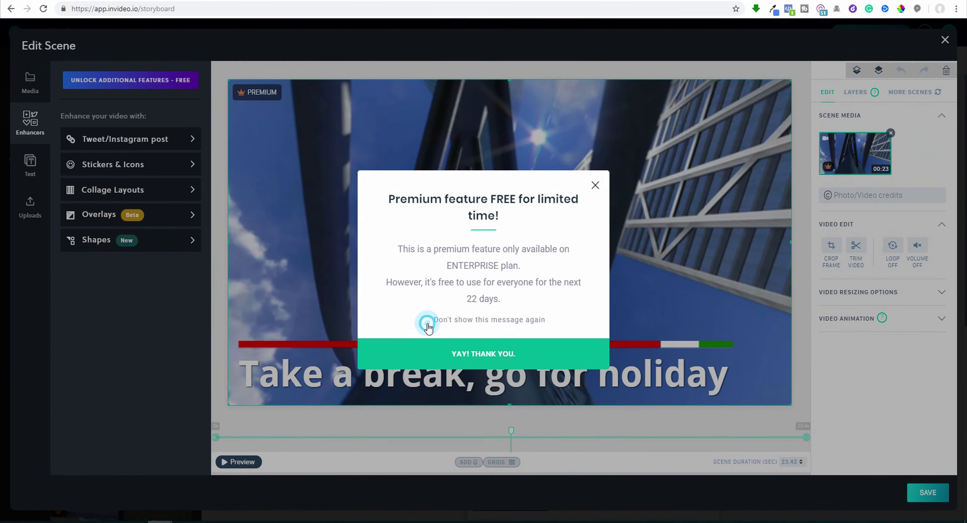
left_click(481, 356)
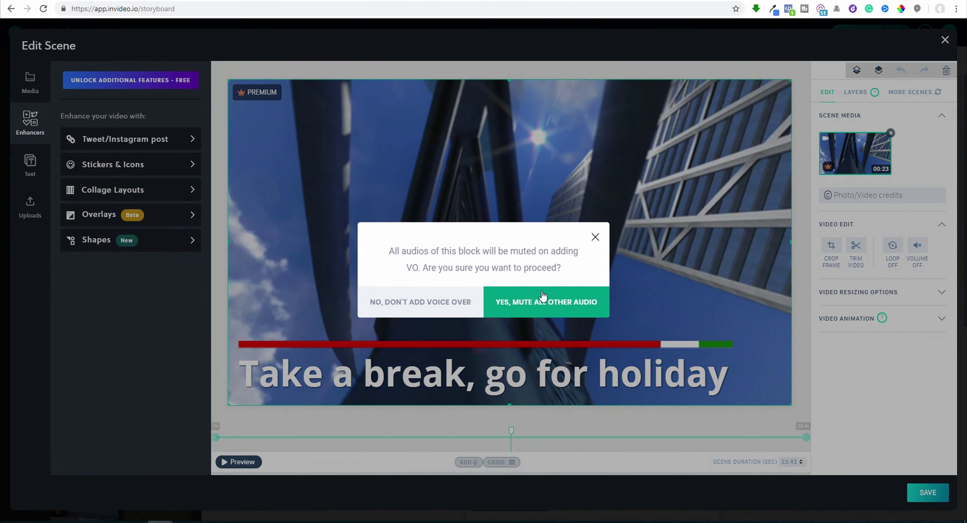
left_click(530, 307)
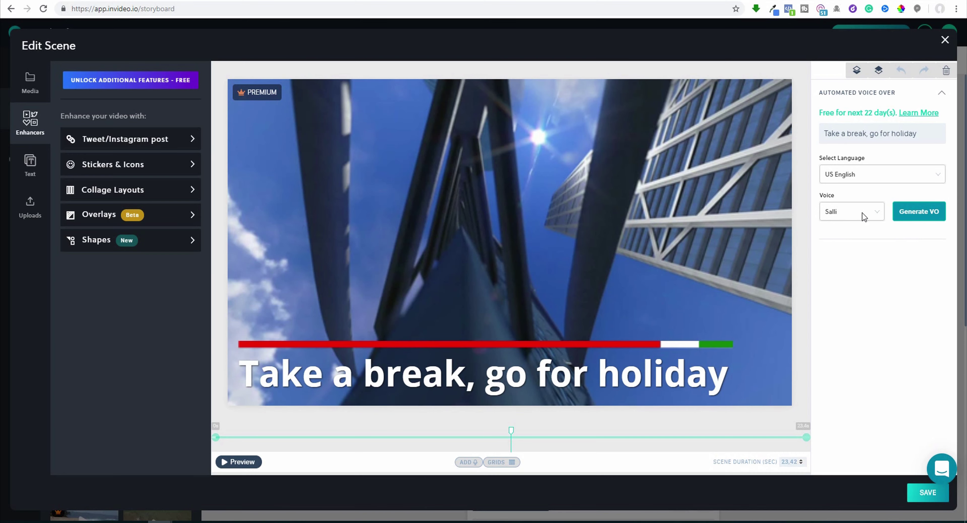
- Generate the voice-over in the Matthew voice, then close the editor and preview the 00:44 video
left_click(880, 217)
left_click(859, 244)
left_click(912, 212)
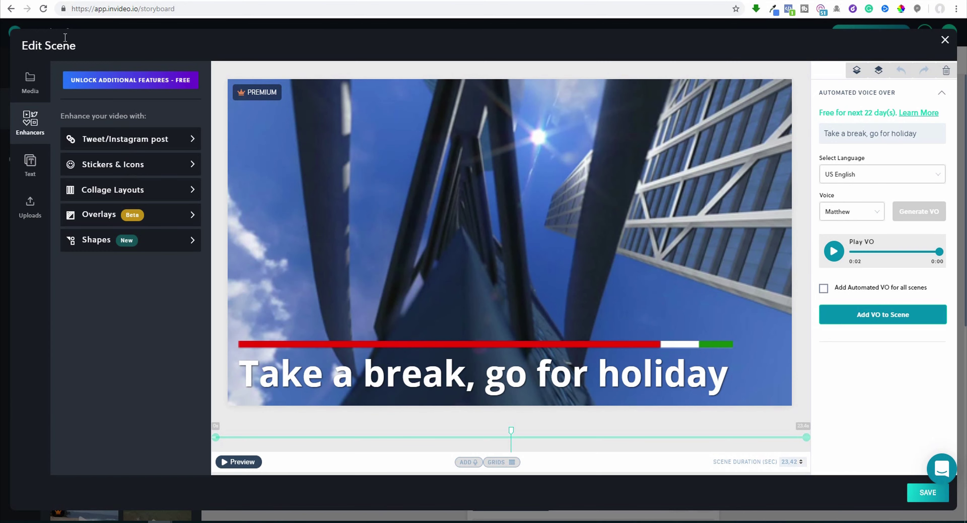
left_click(944, 39)
left_click(887, 37)
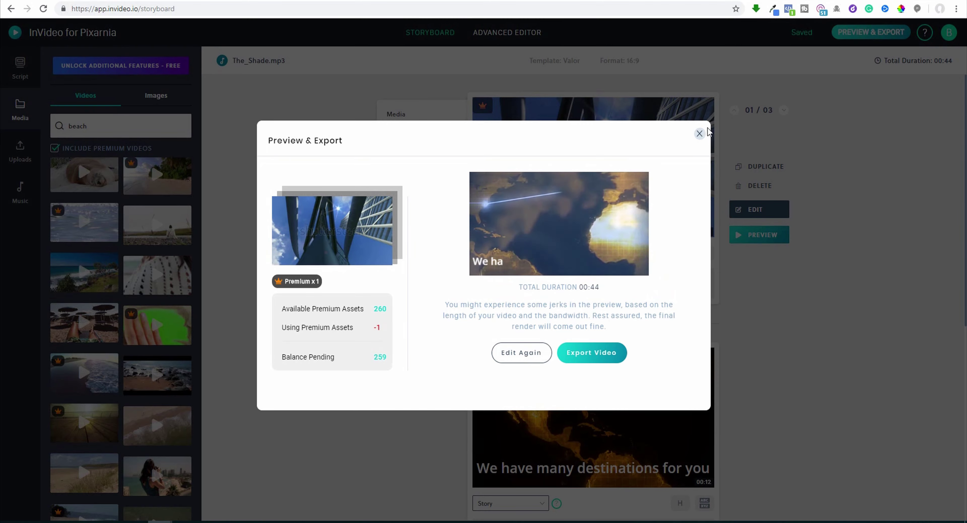
- Close Preview & Export and reopen the 'Take a break, go for holiday' scene for editing
left_click(699, 133)
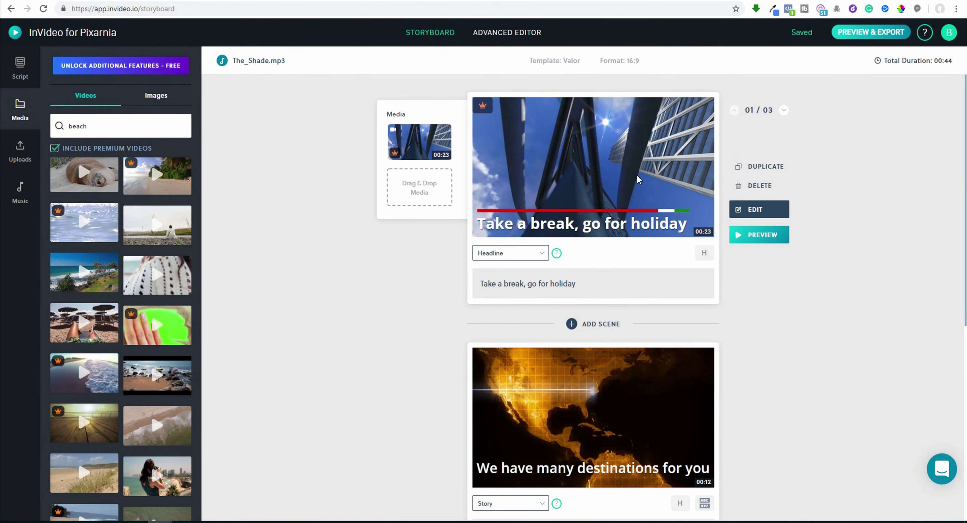
left_click(768, 207)
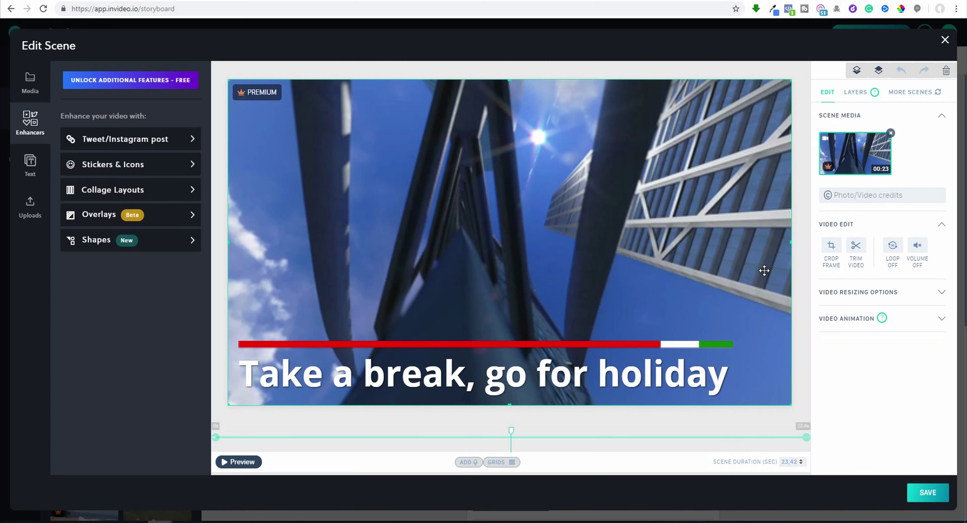
- Trim scene 1's building video to about 00:18 and save, bringing the total to 00:39
left_click(859, 252)
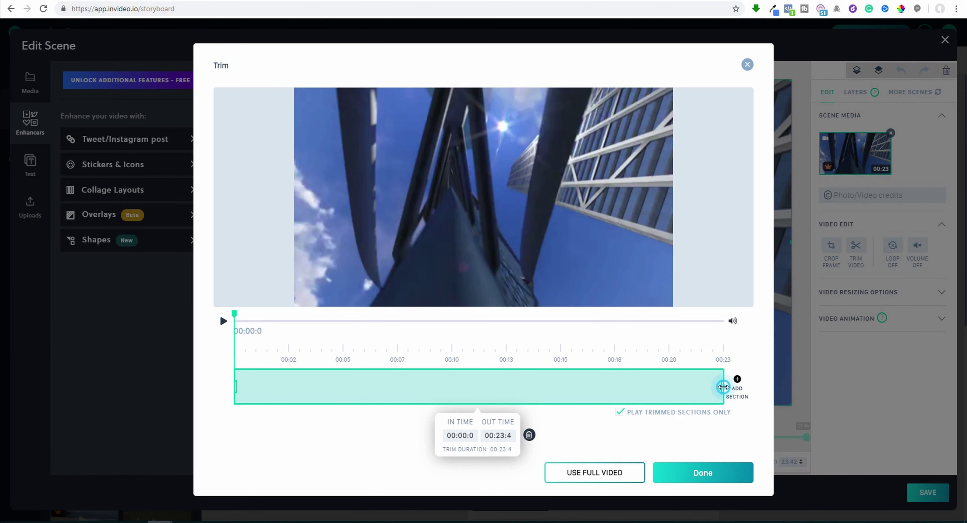
left_click_drag(723, 387, 620, 382)
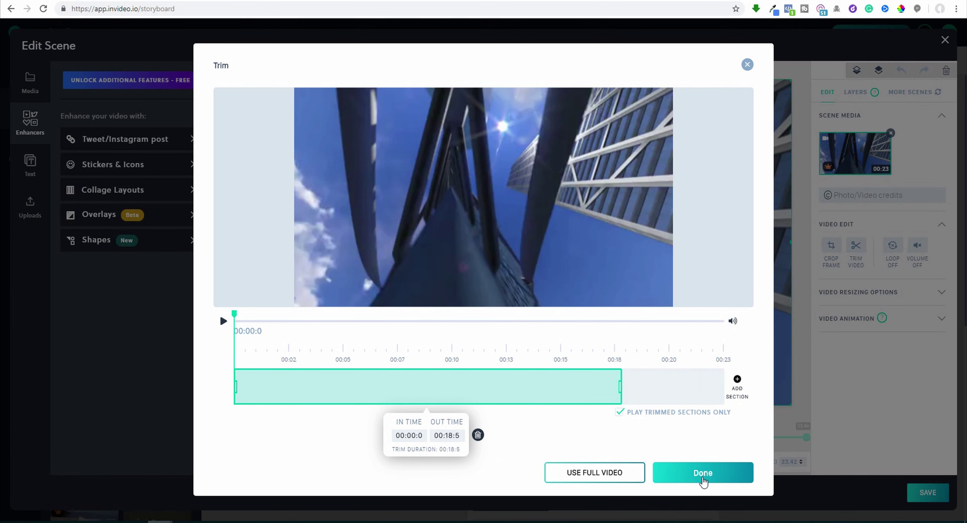
left_click(703, 474)
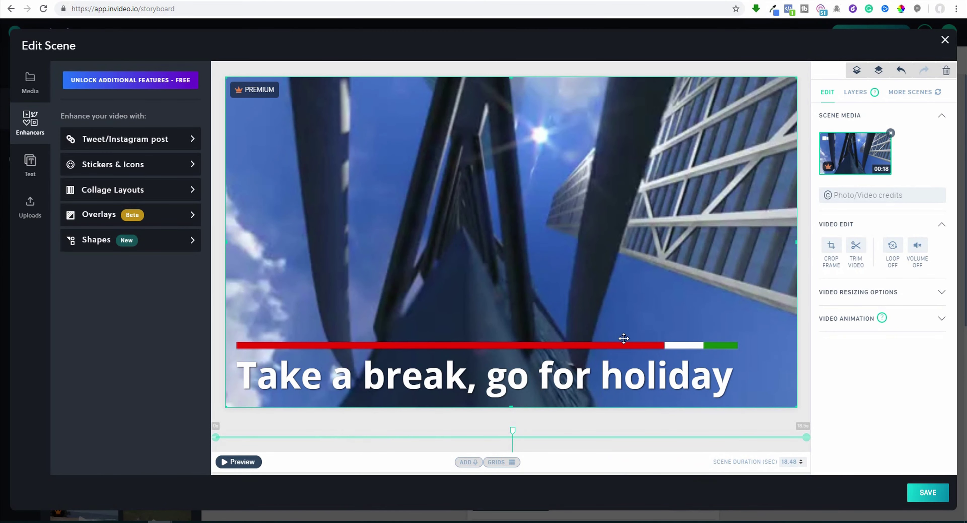
left_click(242, 462)
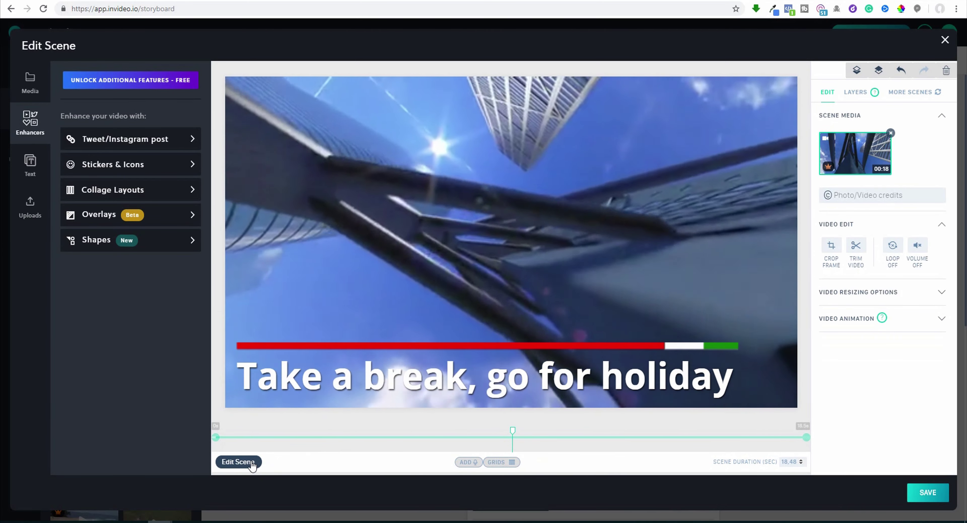
left_click(252, 462)
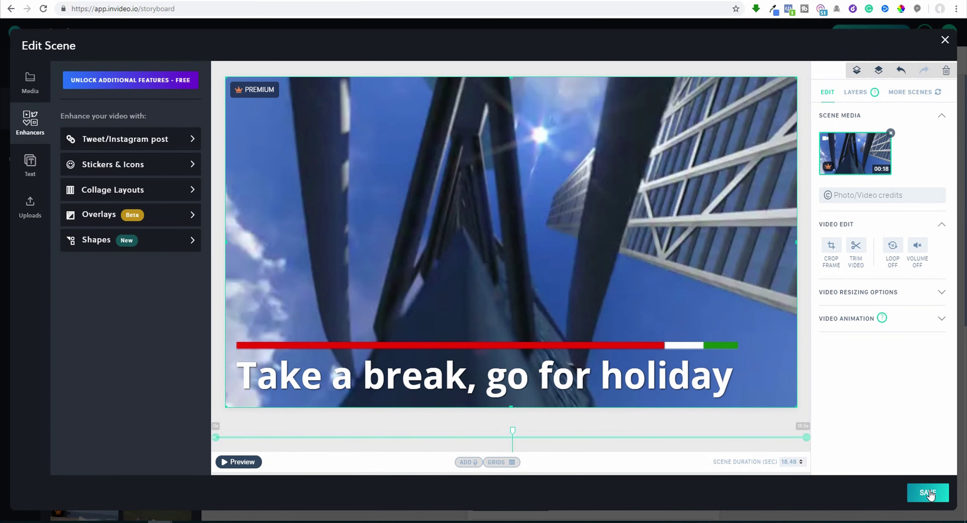
left_click(929, 492)
scroll(835, 372, "down", 4)
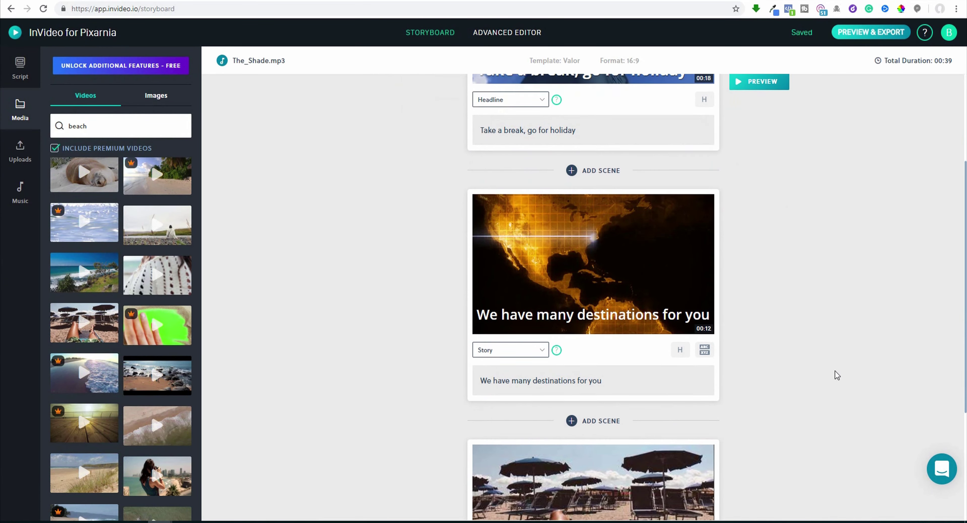
scroll(650, 230, "down", 2)
scroll(633, 421, "down", 3)
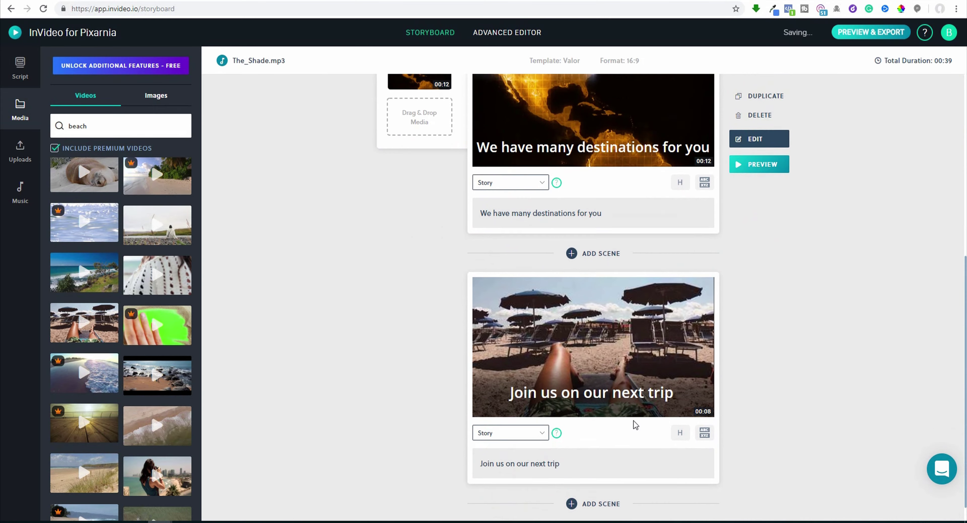
scroll(633, 418, "up", 5)
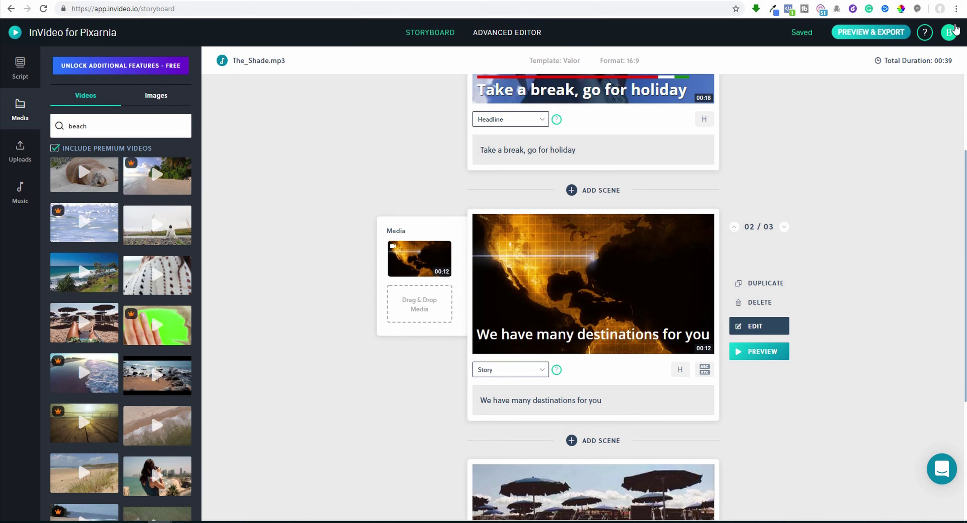
- Create a new project from the square Electronics Sale Bumper Ad readymade template
left_click(947, 33)
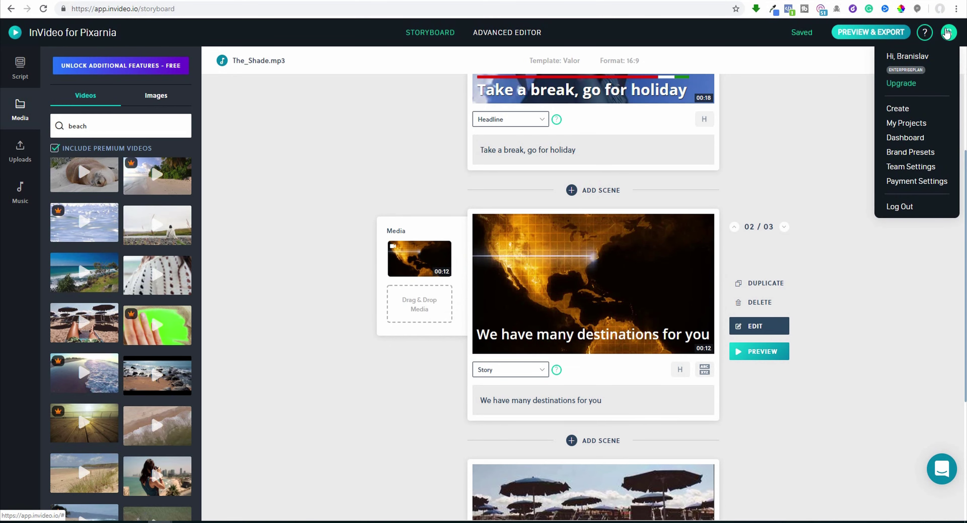
left_click(902, 109)
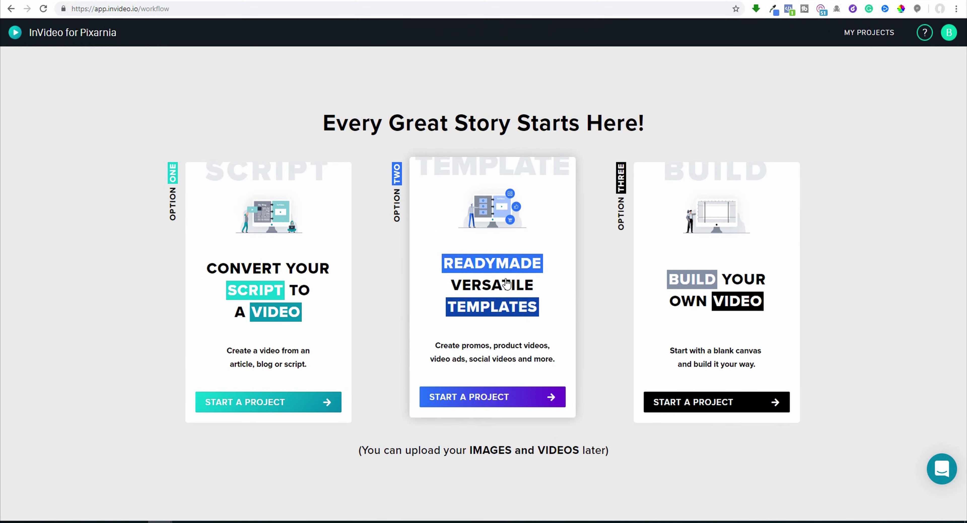
left_click(506, 281)
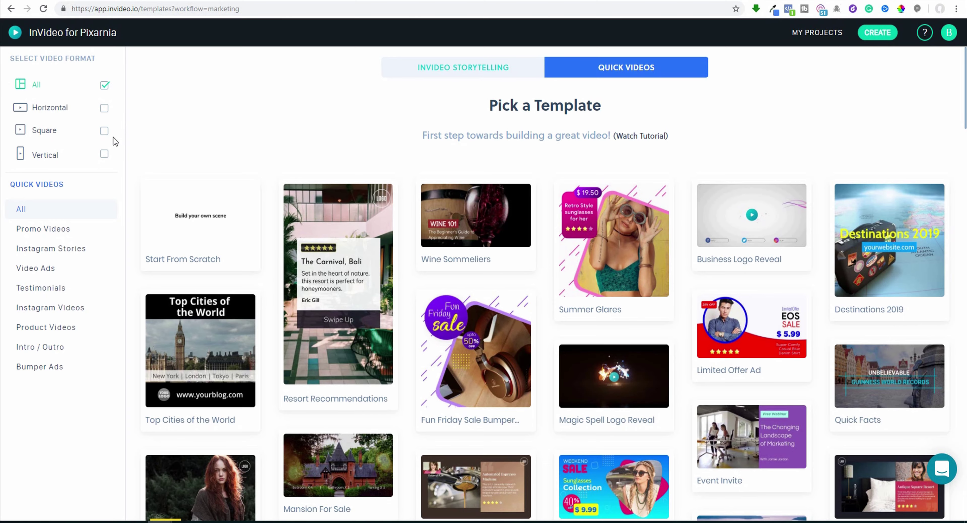
left_click(104, 130)
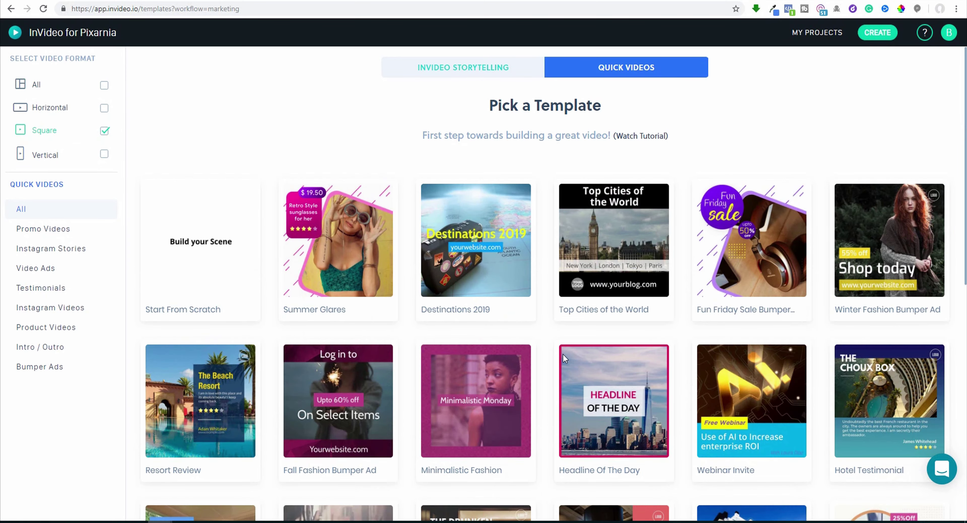
scroll(563, 353, "down", 6)
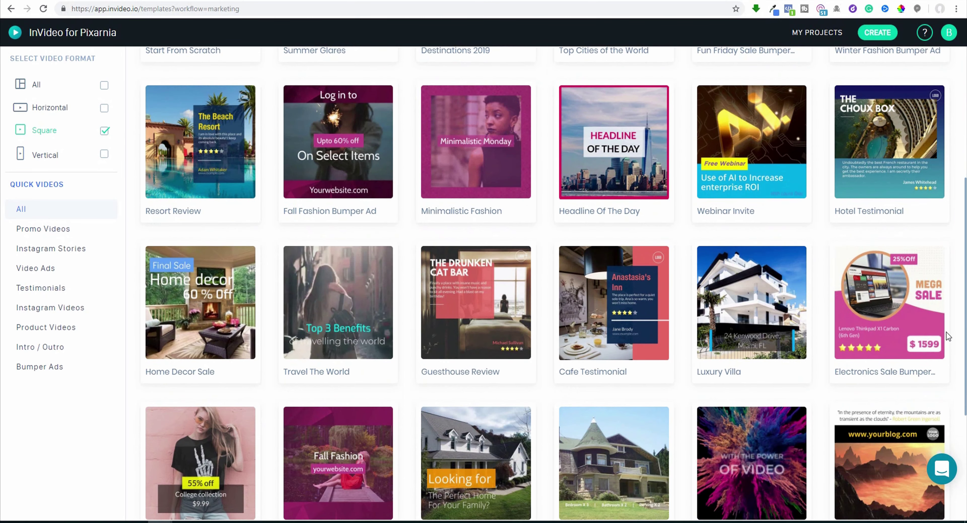
left_click(882, 330)
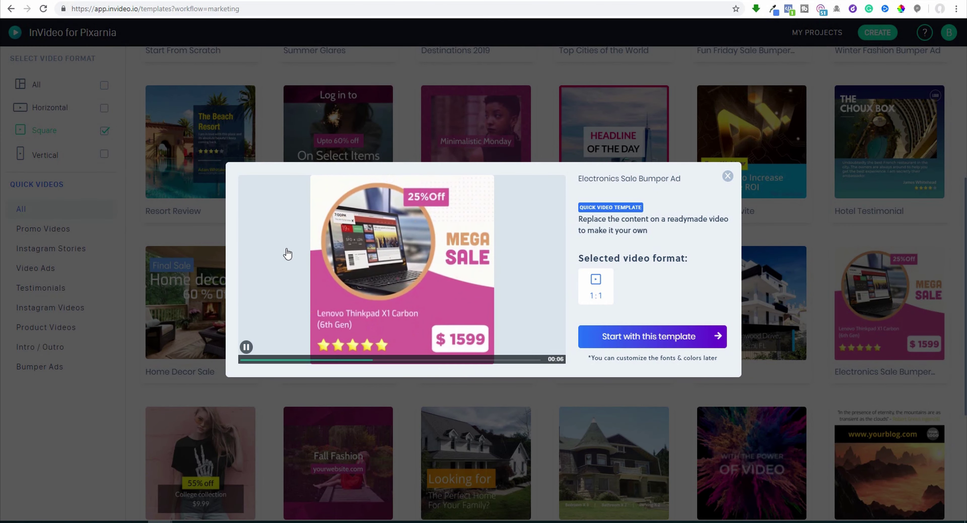
left_click(666, 338)
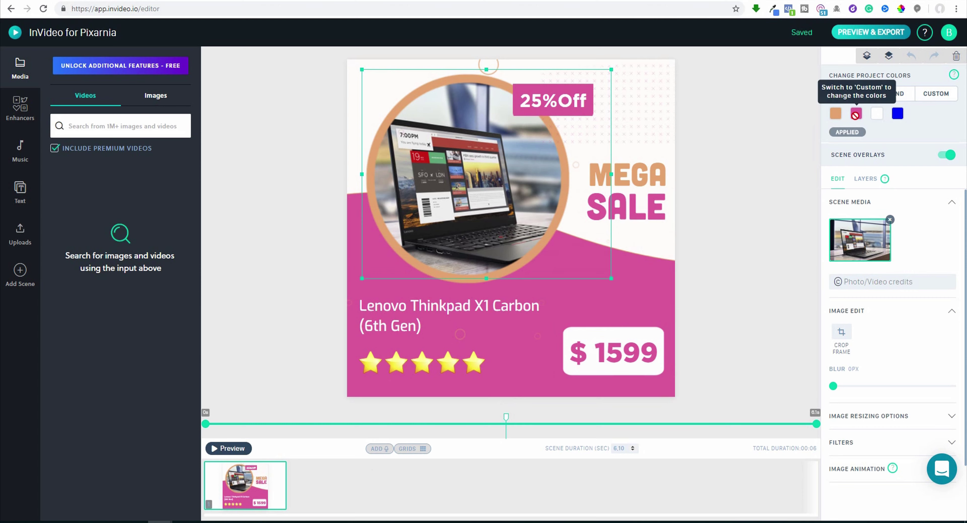
- Switch project colours to Custom and change the pink swatch to red #f10606
left_click(935, 95)
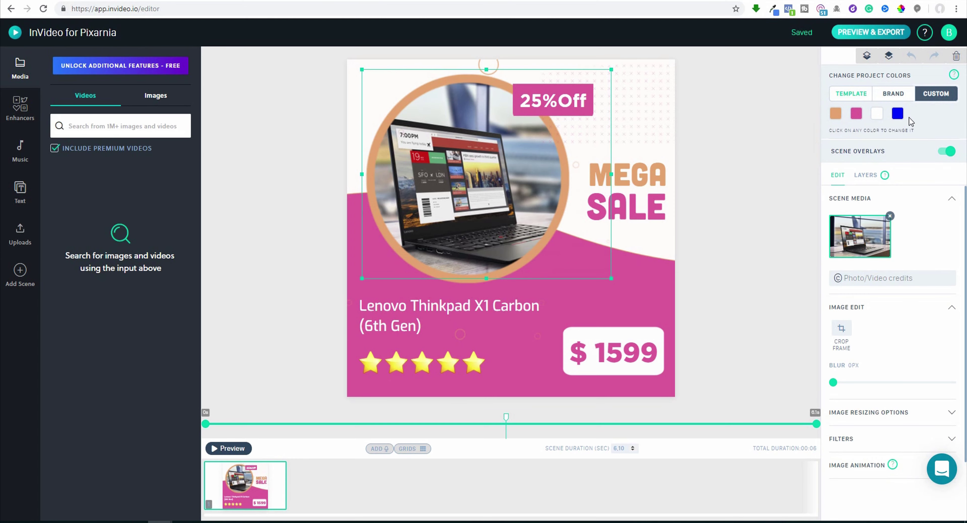
left_click(857, 113)
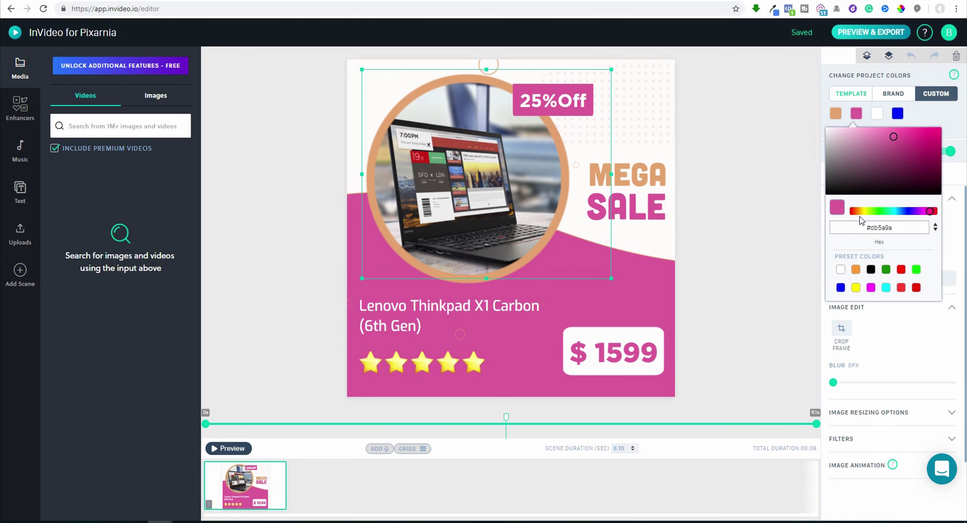
left_click_drag(929, 211, 944, 212)
left_click(938, 131)
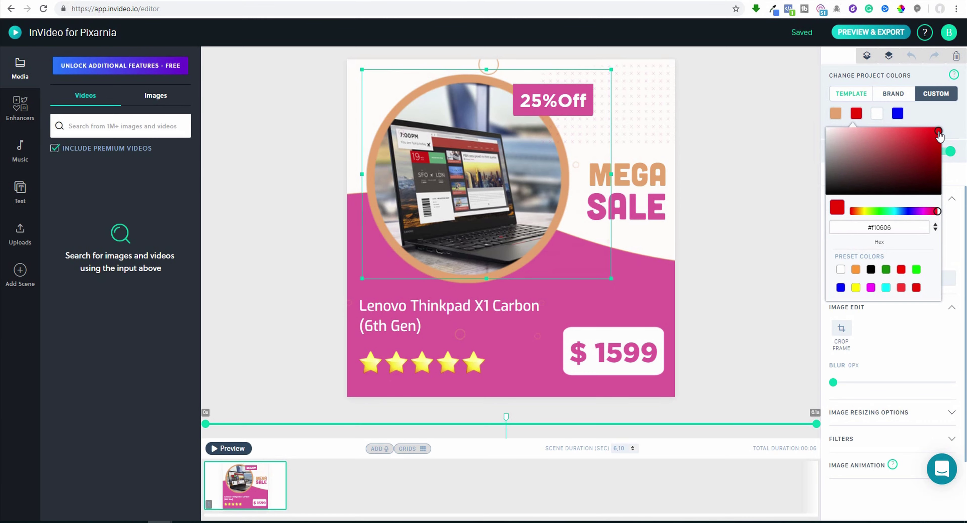
left_click(896, 344)
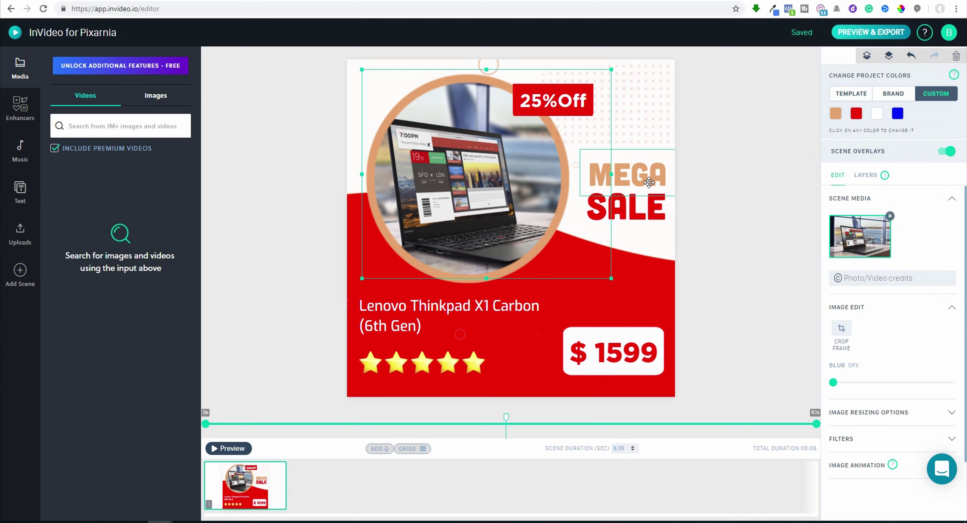
- Change the orange swatch to cyan #0caed4 and preview the recoloured ad
left_click(835, 119)
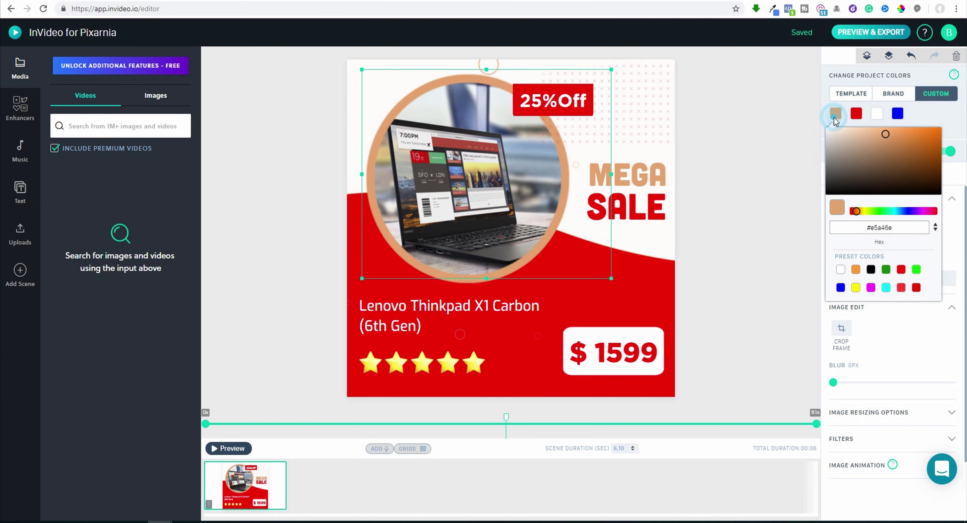
left_click(896, 211)
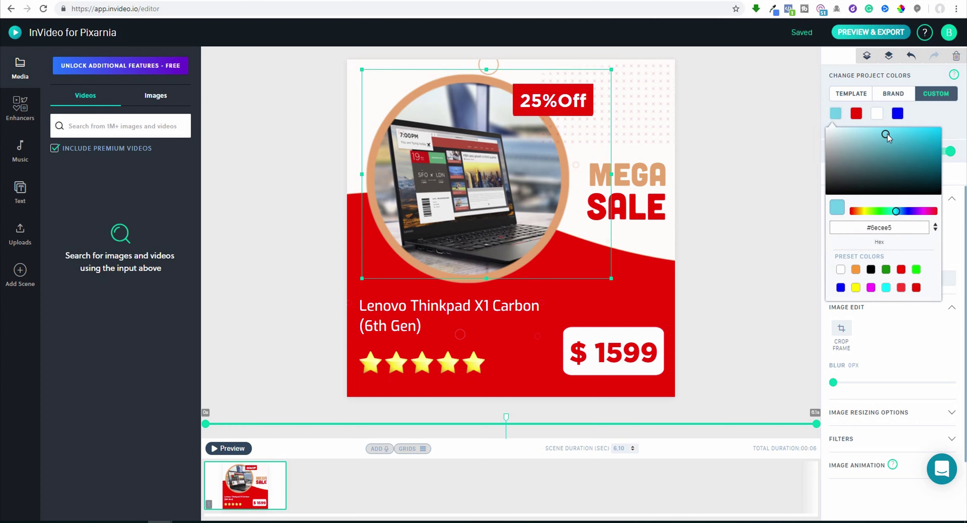
left_click_drag(889, 136, 934, 139)
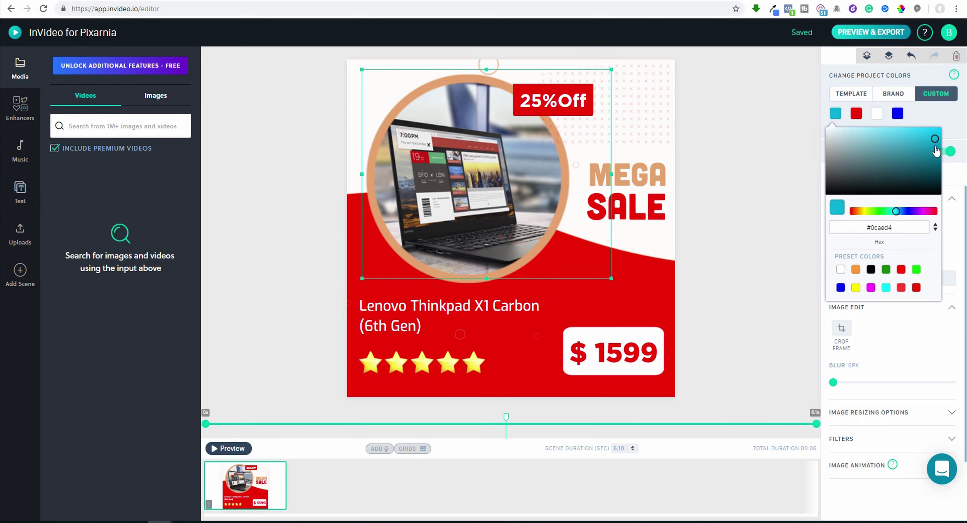
left_click(905, 327)
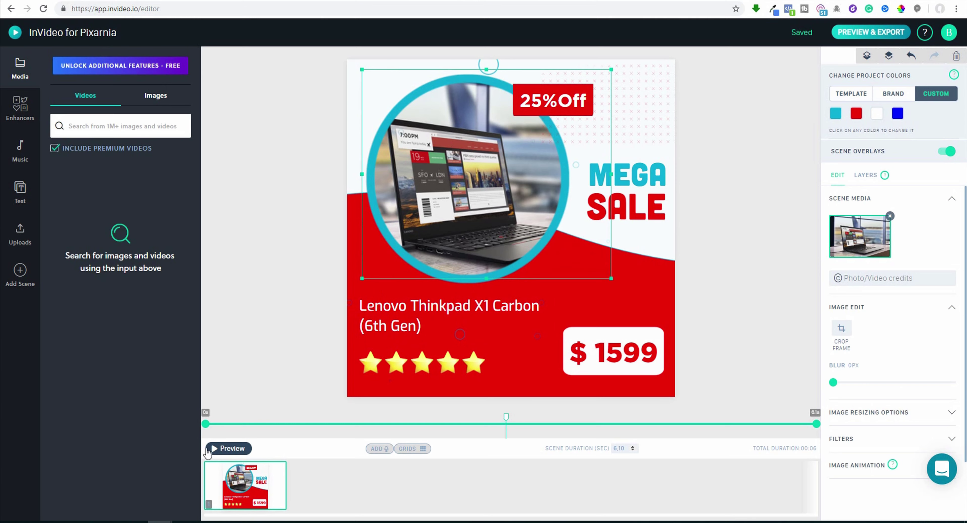
left_click(218, 449)
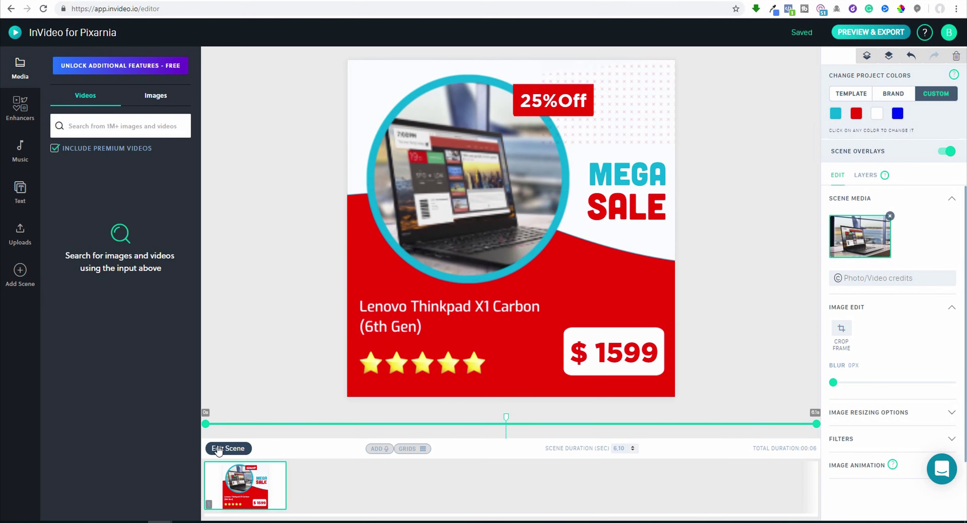
- Stop the preview and duplicate the Mega Sale scene, making the video 00:11 long
left_click(218, 448)
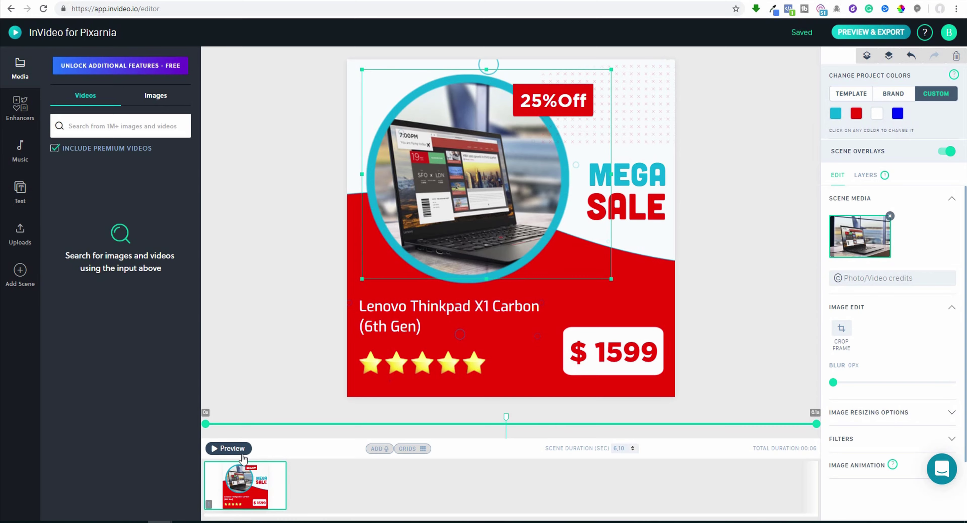
mouse_move(261, 503)
left_click(262, 472)
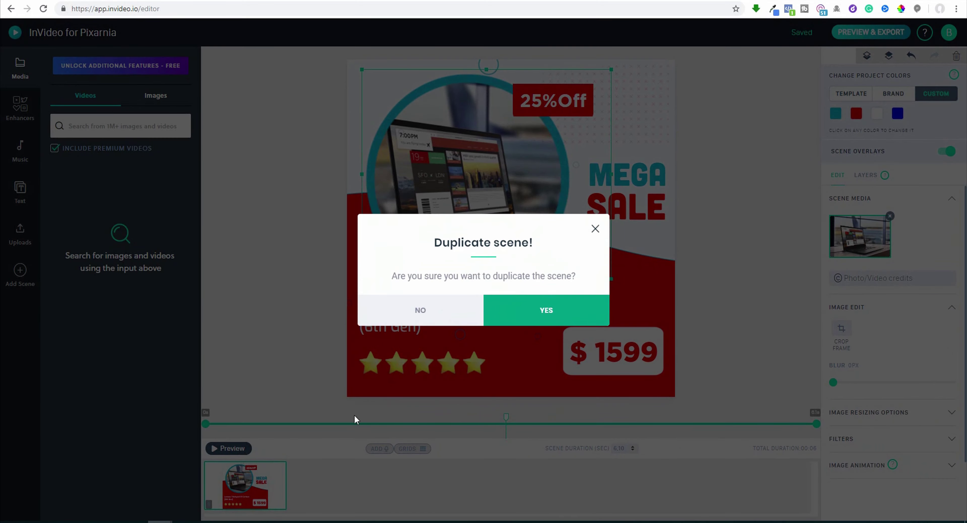
left_click(534, 309)
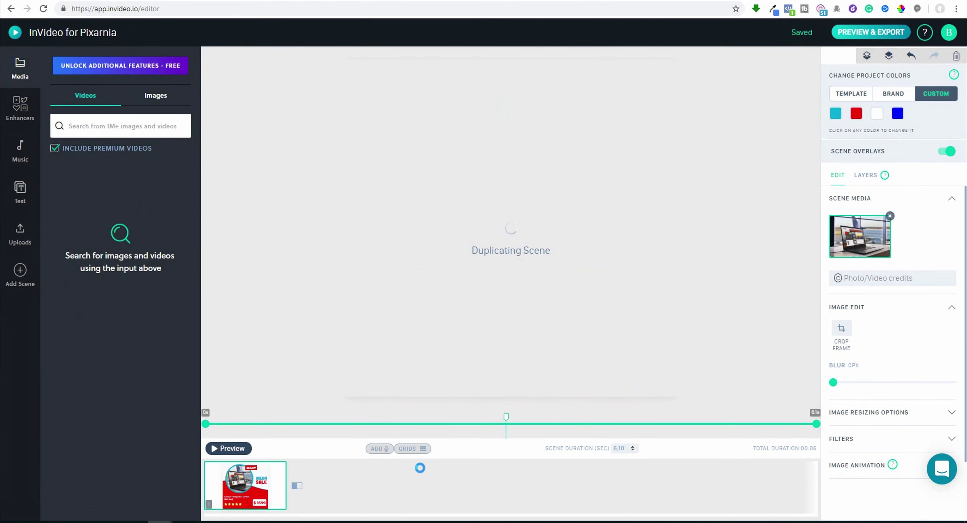
mouse_move(352, 489)
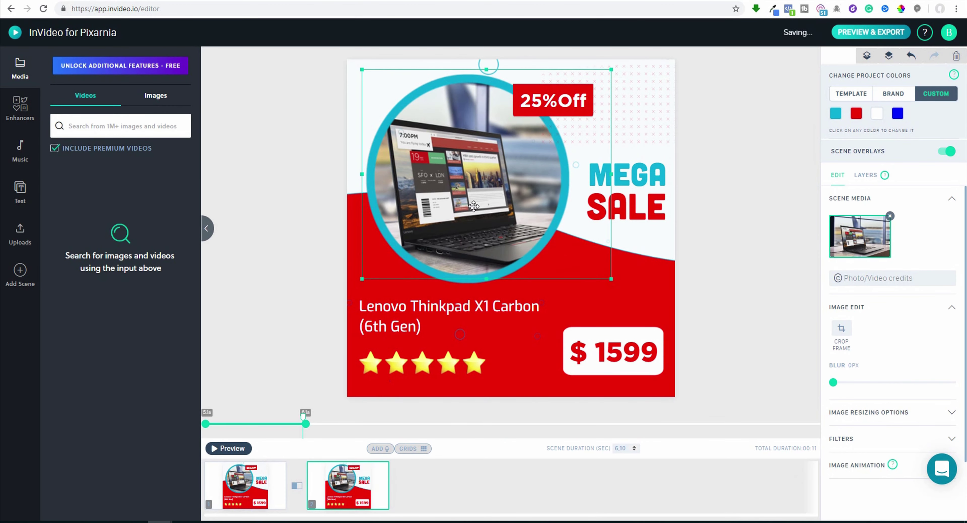
- Search the media library for 'phone' and show the video results
left_click(156, 96)
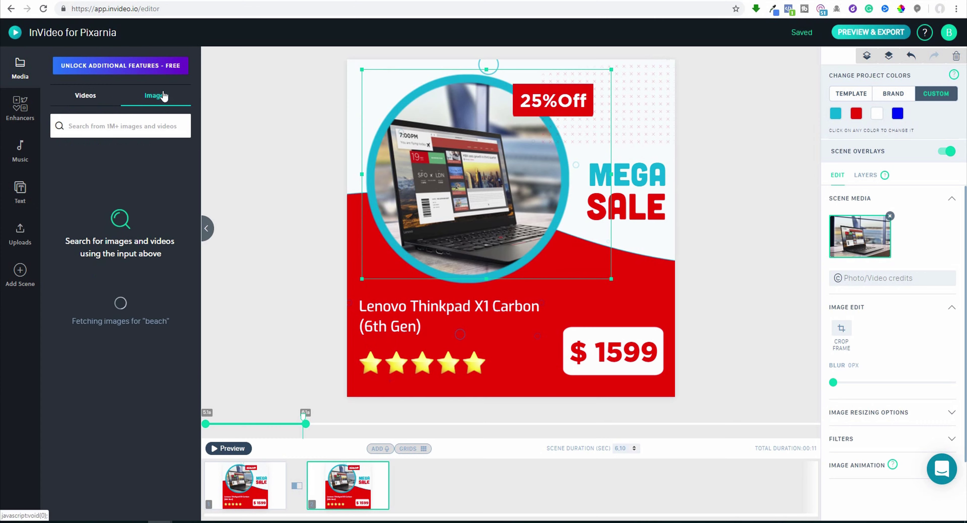
left_click(133, 123)
type("phone")
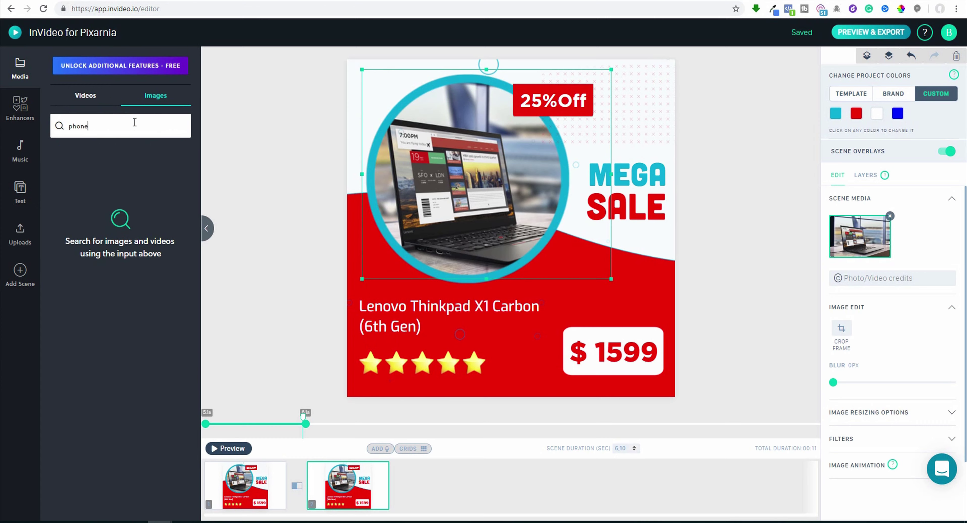
key("Return")
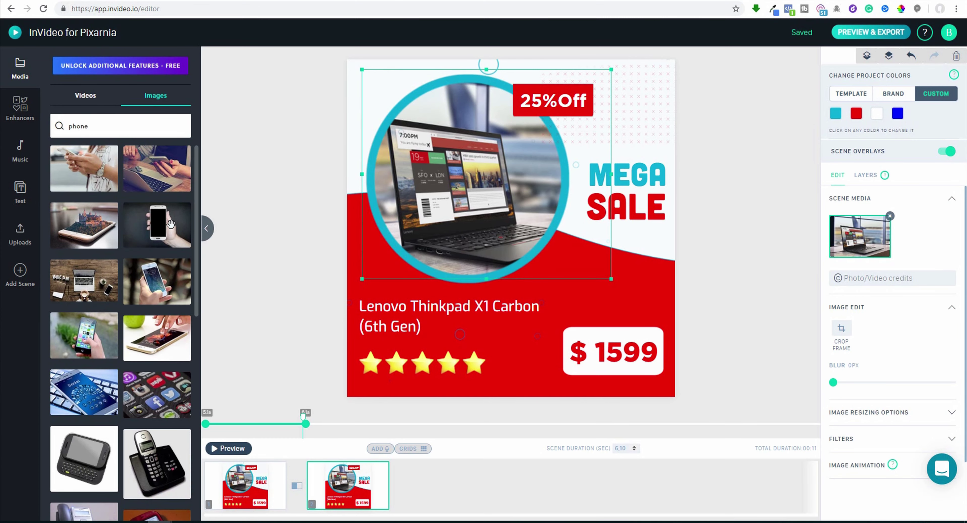
left_click(86, 104)
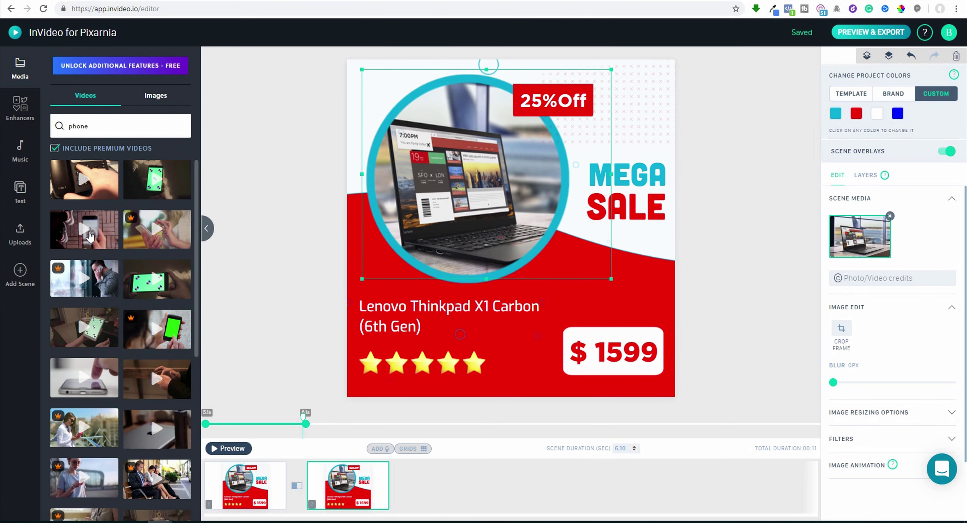
- Replace scene 2's laptop picture with a phone clip trimmed to its first 16 seconds
left_click(157, 232)
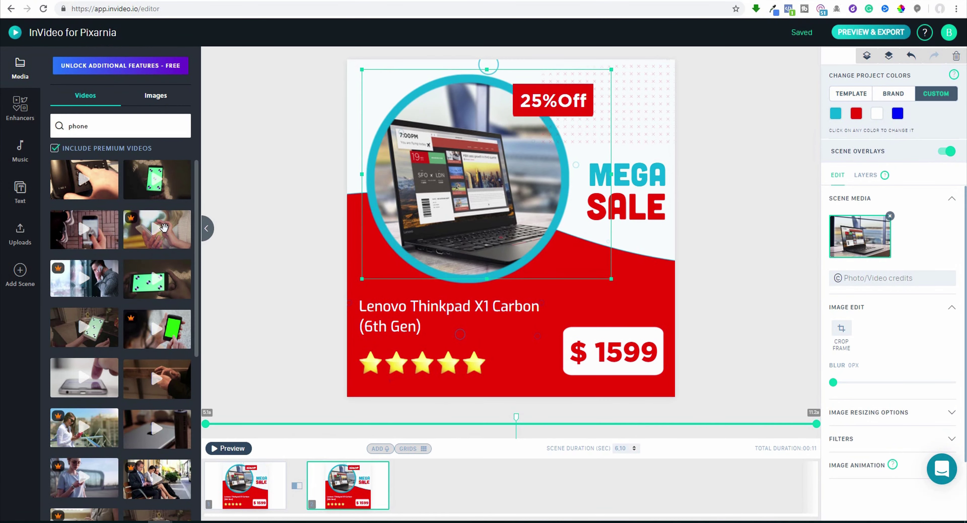
left_click_drag(161, 229, 461, 179)
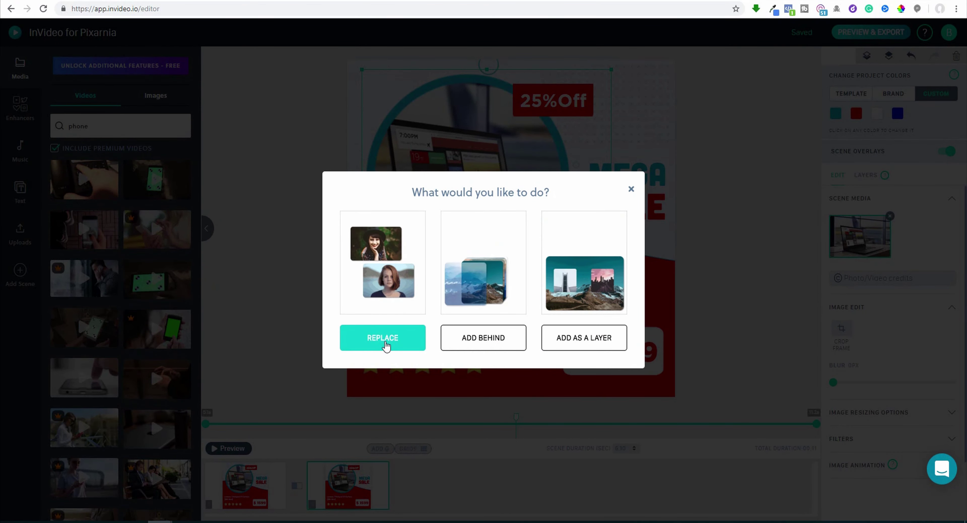
left_click(381, 347)
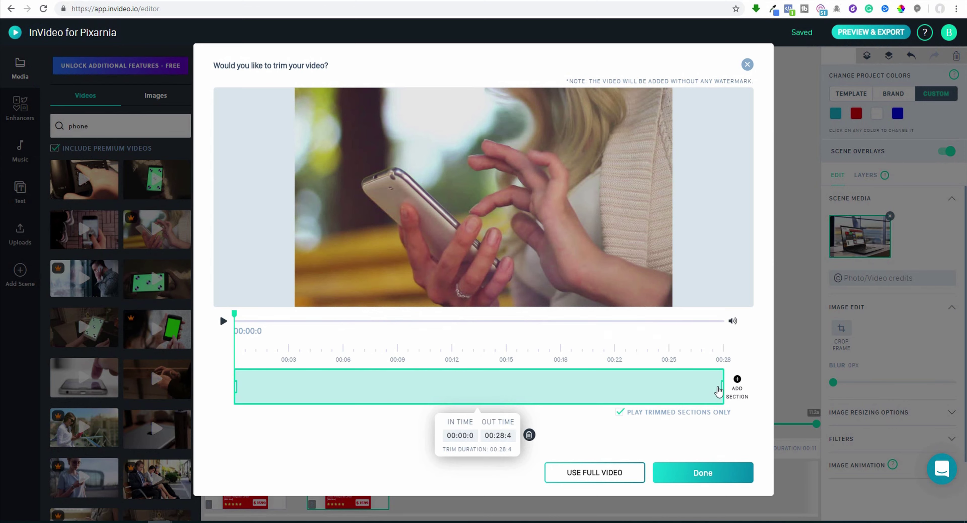
left_click_drag(722, 386, 624, 383)
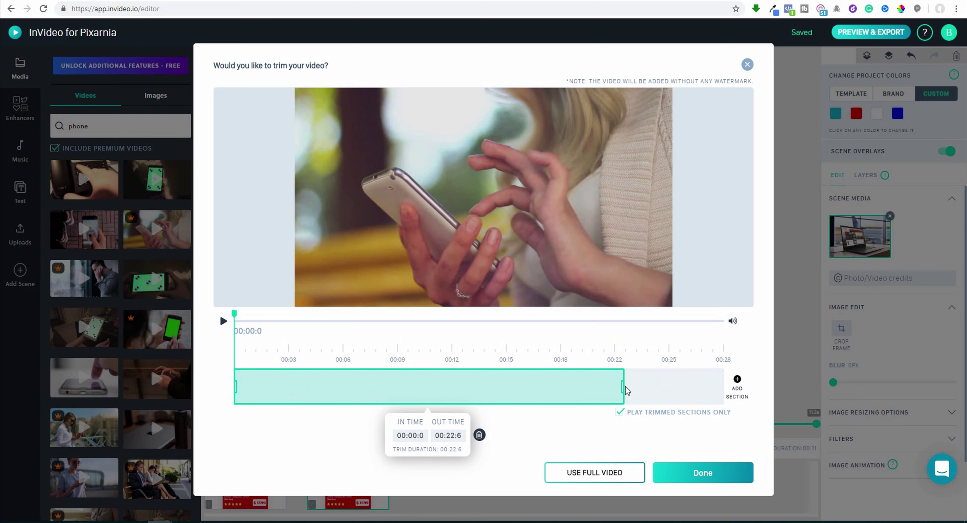
left_click_drag(622, 386, 510, 386)
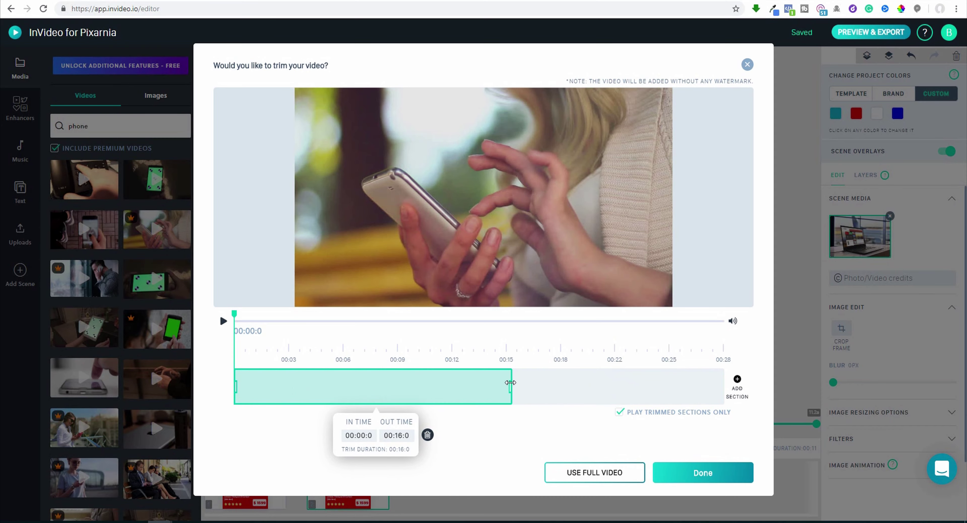
left_click(698, 472)
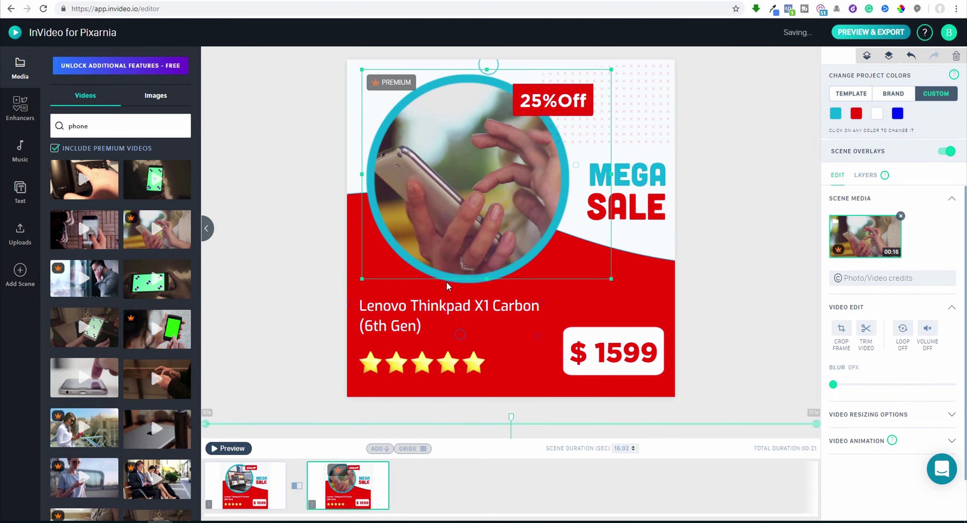
- Rename scene 2's product title to 'New Sansung Note 8'
left_click(417, 304)
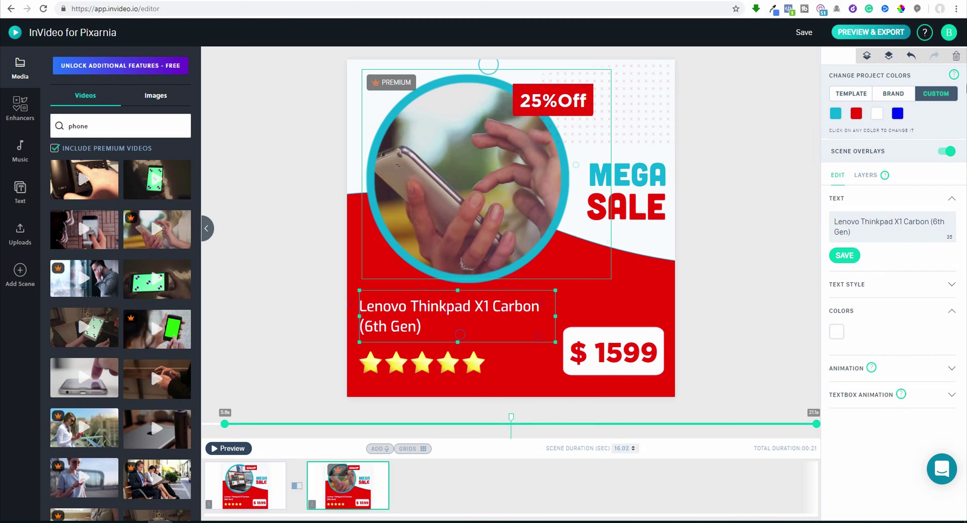
triple_click(864, 229)
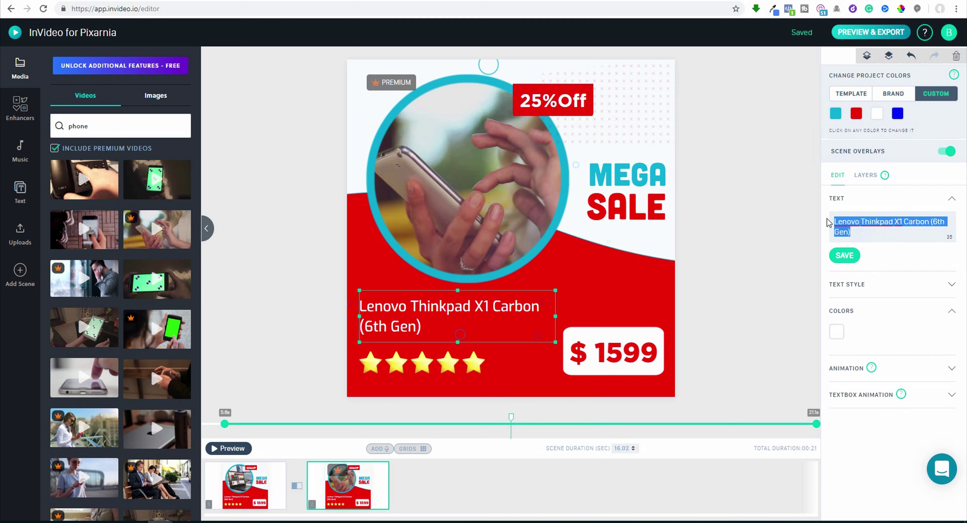
type("New")
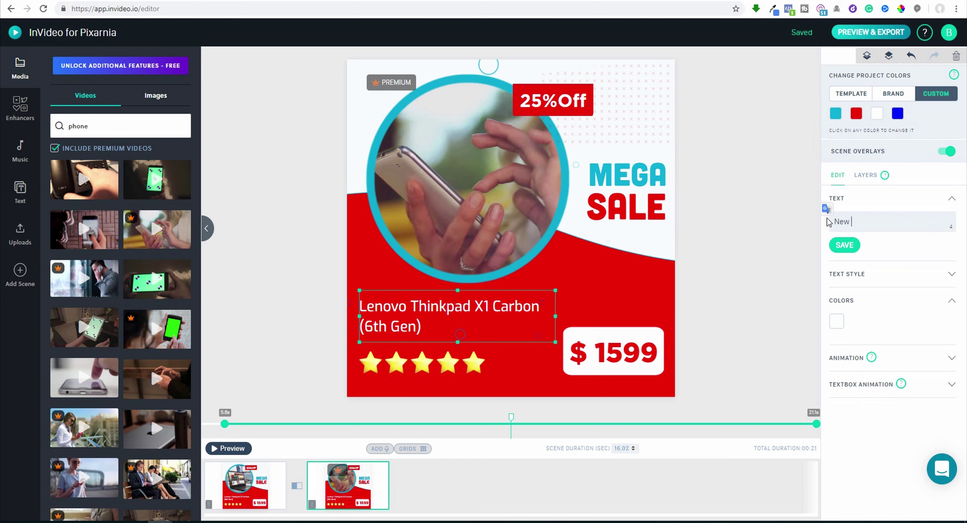
type(" Sansung ")
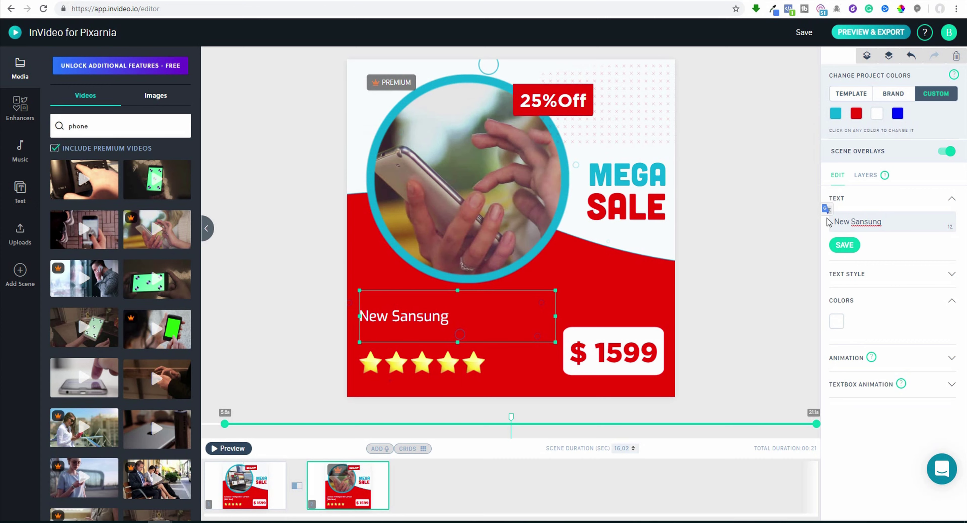
type("Note 8")
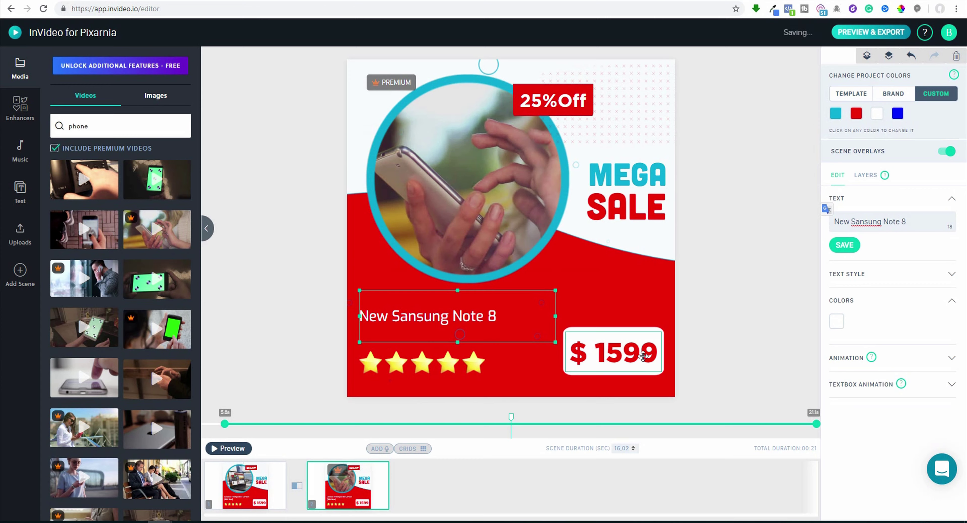
- Change the price from $ 1599 to $ 699 and preview the scene
left_click(629, 350)
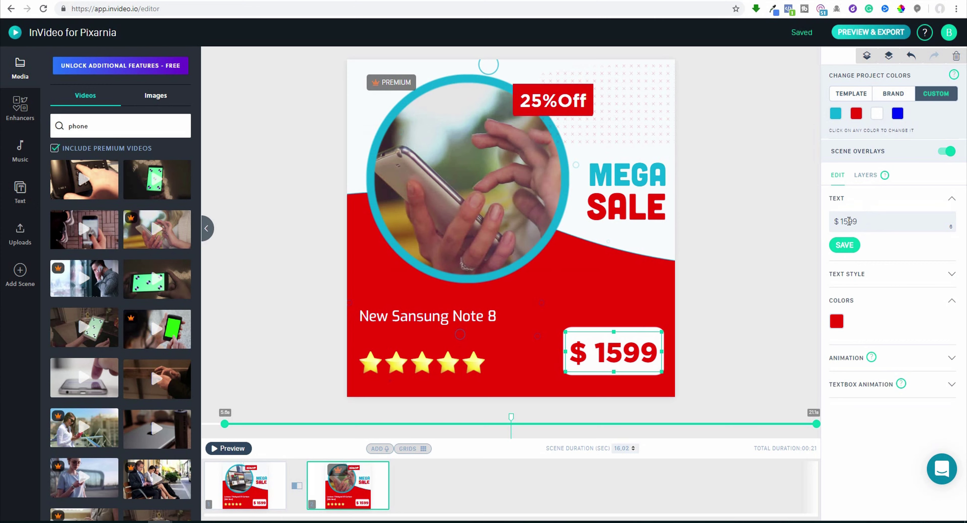
left_click_drag(848, 222, 844, 221)
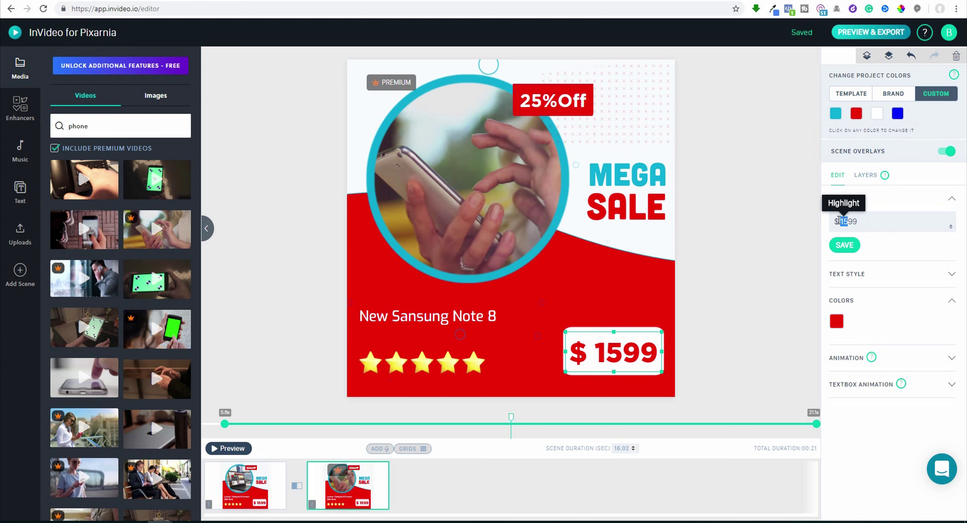
type("6")
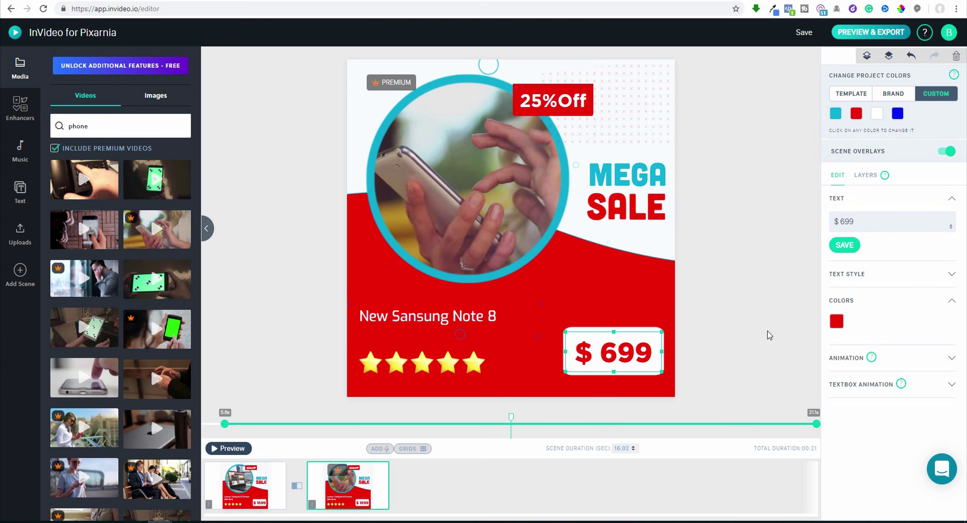
left_click(230, 449)
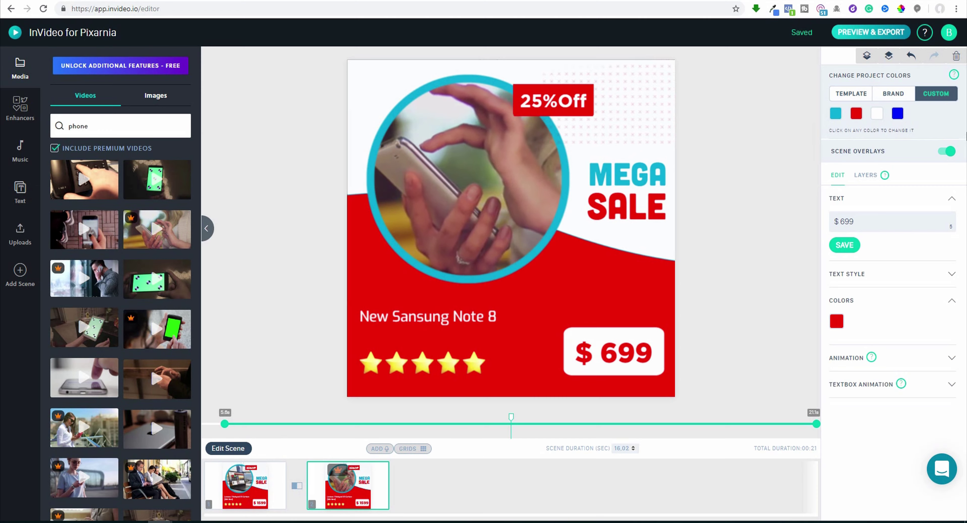
- Preview the ad, switch the transition between the two scenes to Fade, then preview the 00:21 result
left_click(853, 35)
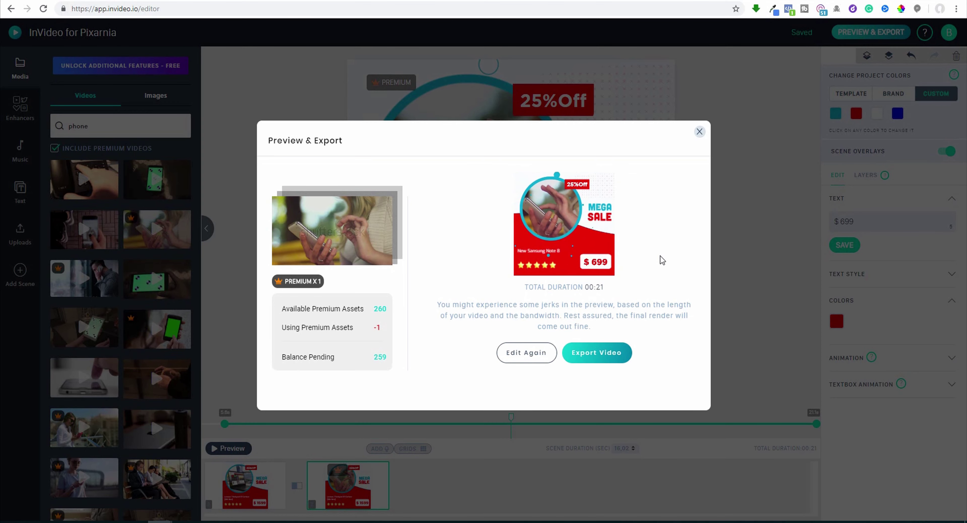
left_click(699, 131)
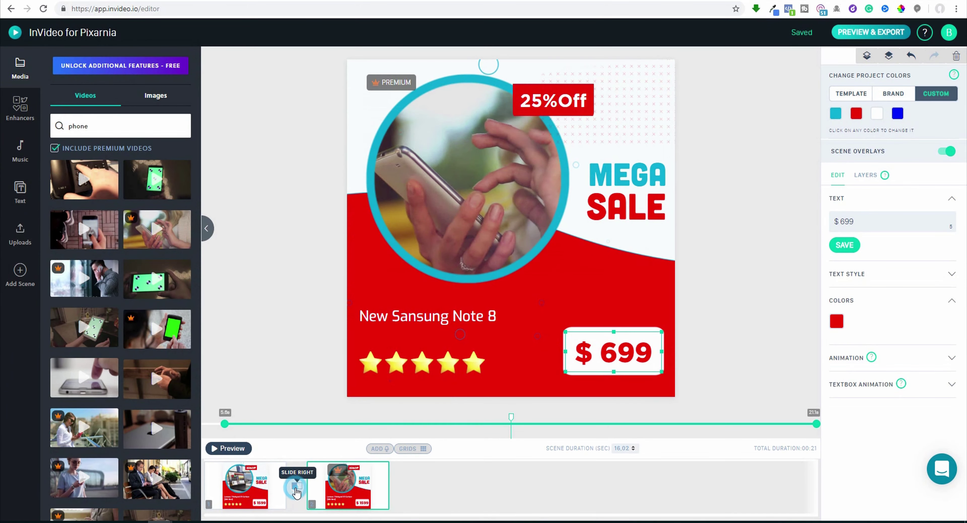
left_click(296, 486)
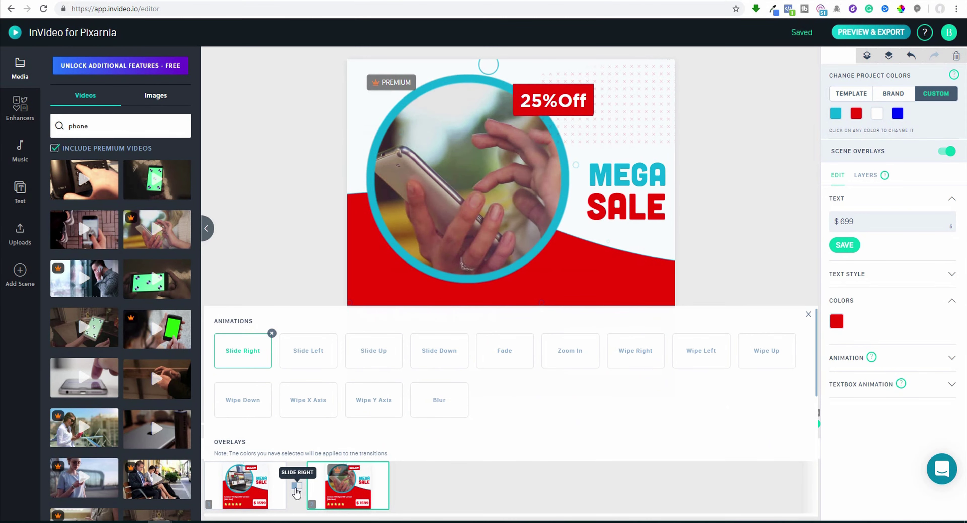
left_click(510, 347)
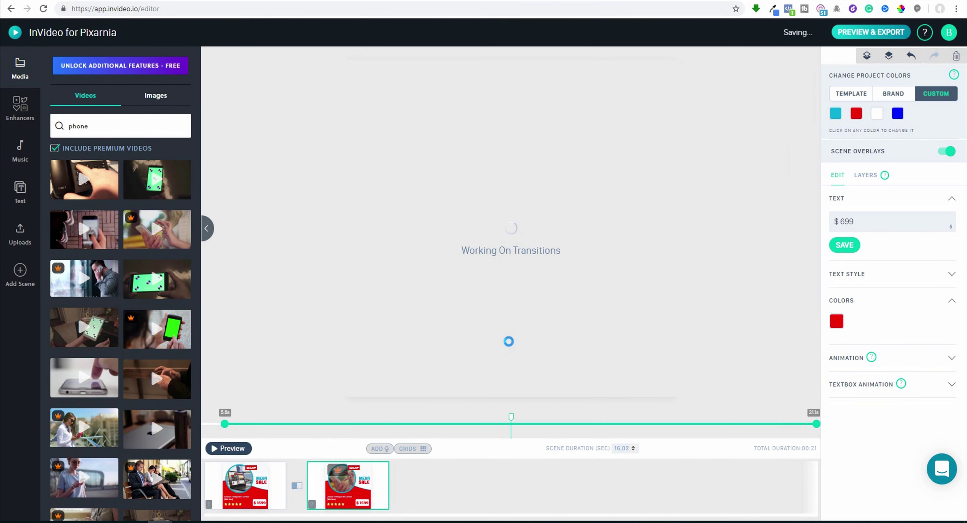
left_click(847, 34)
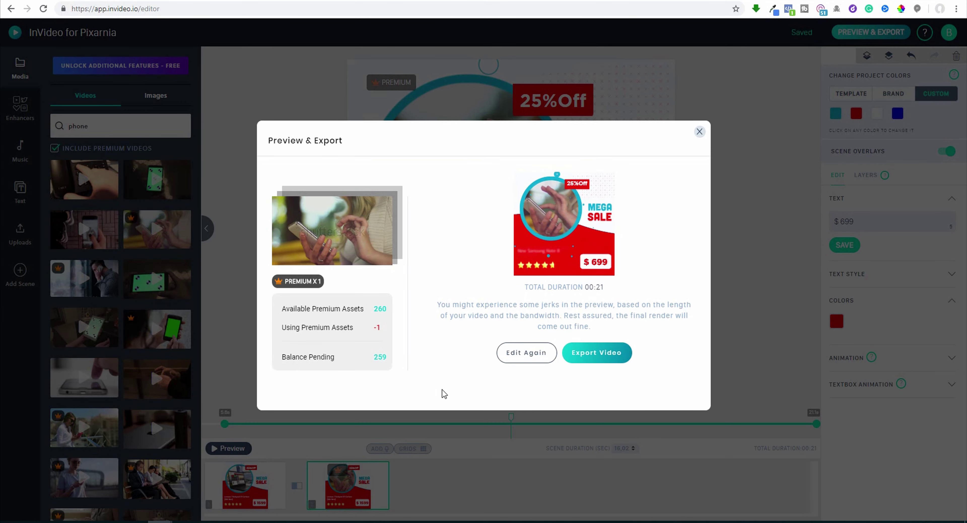
left_click(699, 131)
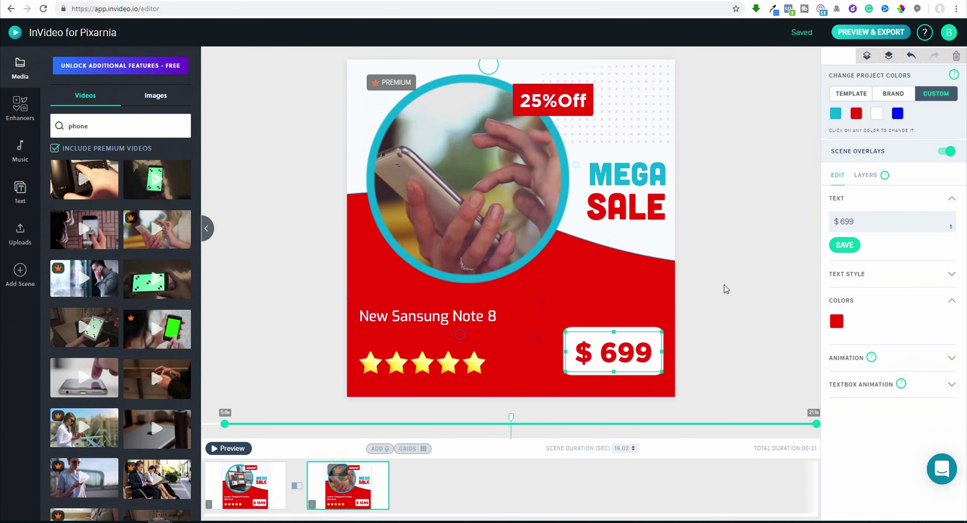